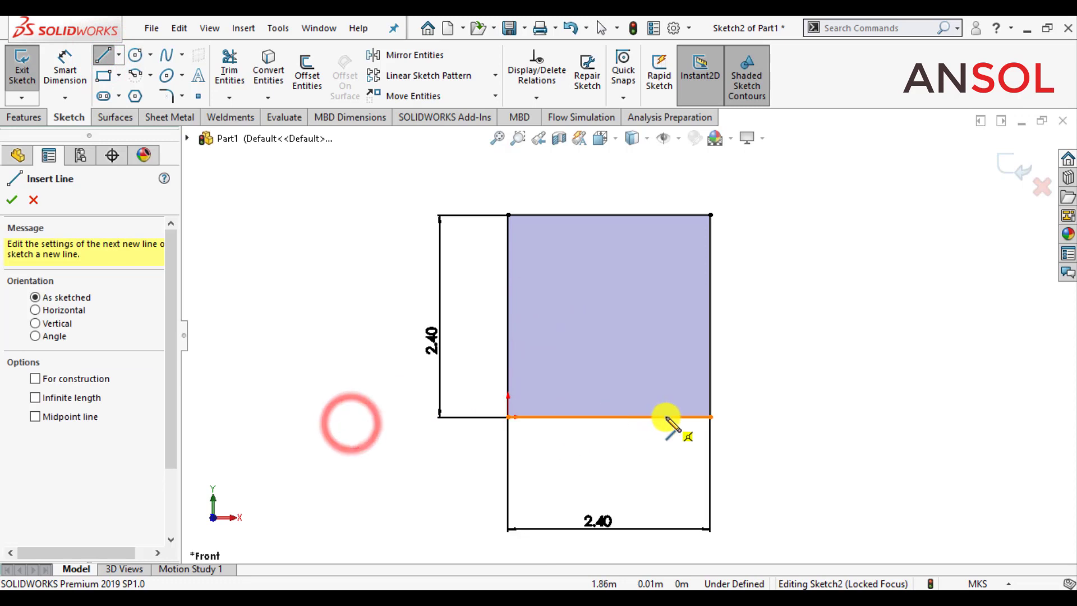
Step: Sketch two vertical lines about 1.25 m tall rising from the square's bottom edge, one near each side
{"action": "left_click", "coordinate": [666, 416]}
{"action": "left_click", "coordinate": [666, 311]}
{"action": "double_click", "coordinate": [320, 392]}
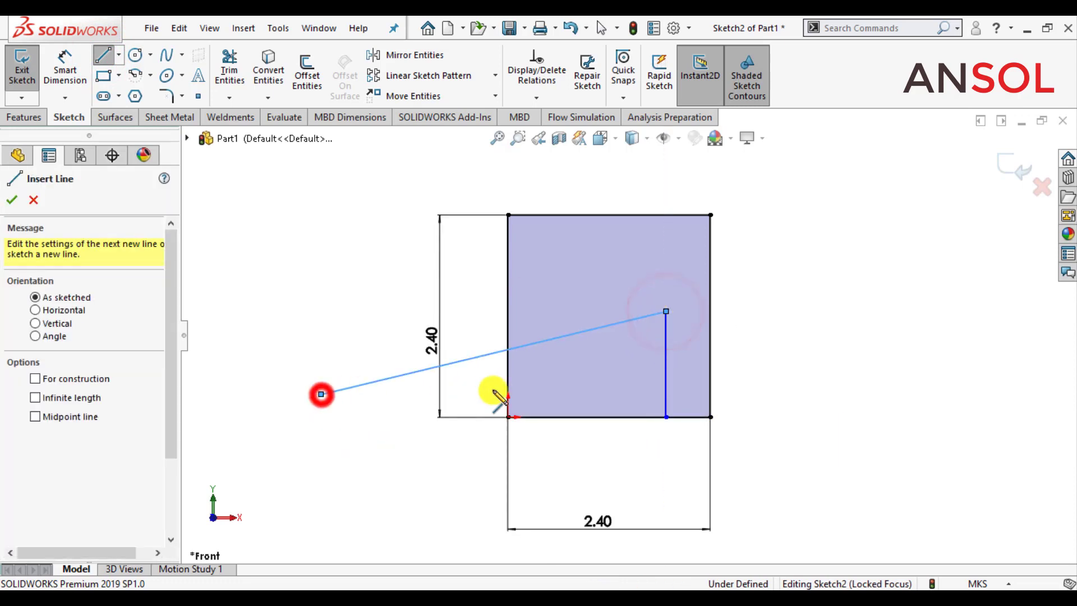
{"action": "key", "text": "ctrl+z"}
{"action": "left_click", "coordinate": [543, 417]}
{"action": "left_click", "coordinate": [543, 311]}
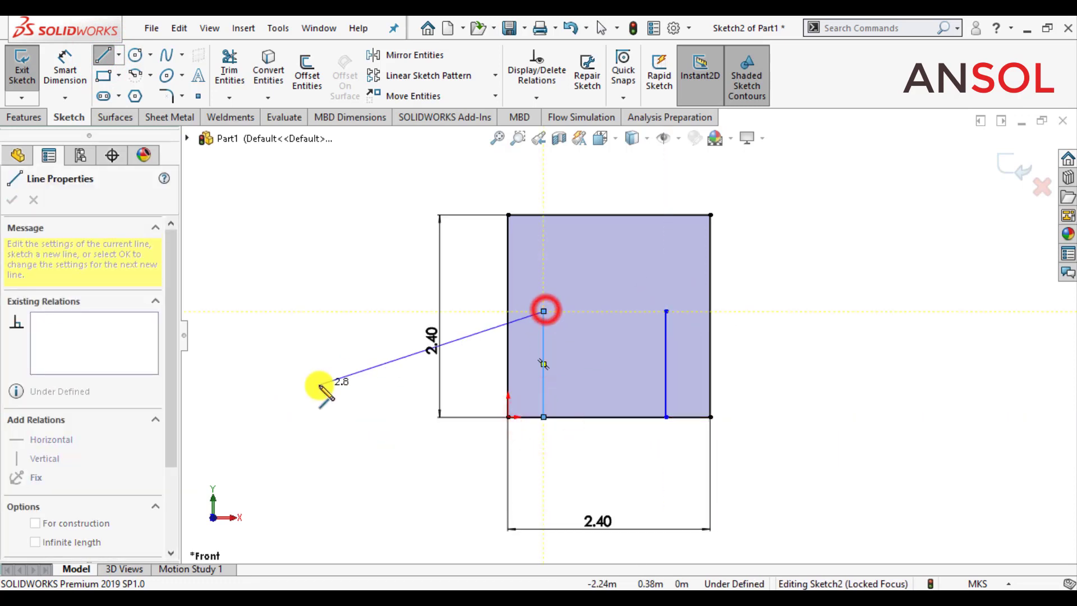
{"action": "double_click", "coordinate": [320, 385]}
{"action": "left_click", "coordinate": [12, 199]}
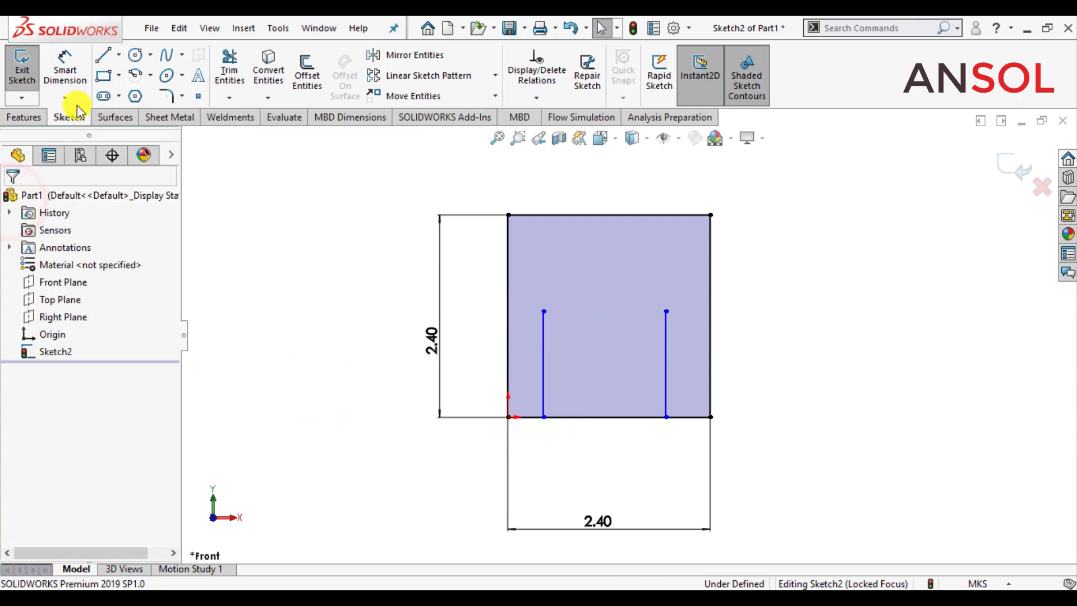
Step: Dimension the left inner vertical line 0.4 m from the square's left edge
{"action": "left_click", "coordinate": [65, 70]}
{"action": "left_click", "coordinate": [543, 375]}
{"action": "left_click", "coordinate": [508, 371]}
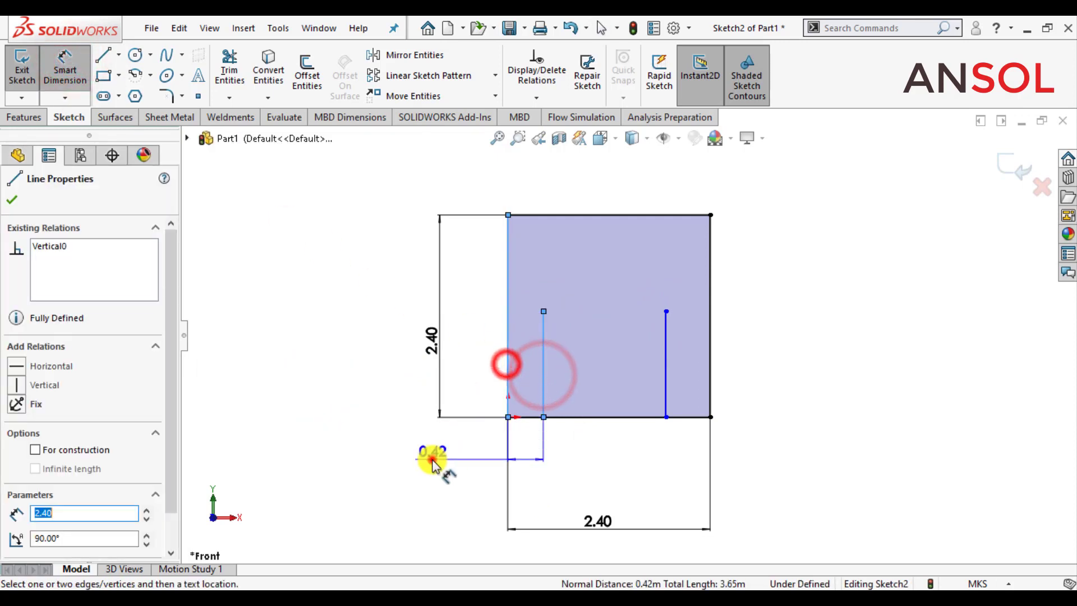
{"action": "left_click", "coordinate": [432, 460]}
{"action": "type", "text": ".4"}
{"action": "key", "text": "Return"}
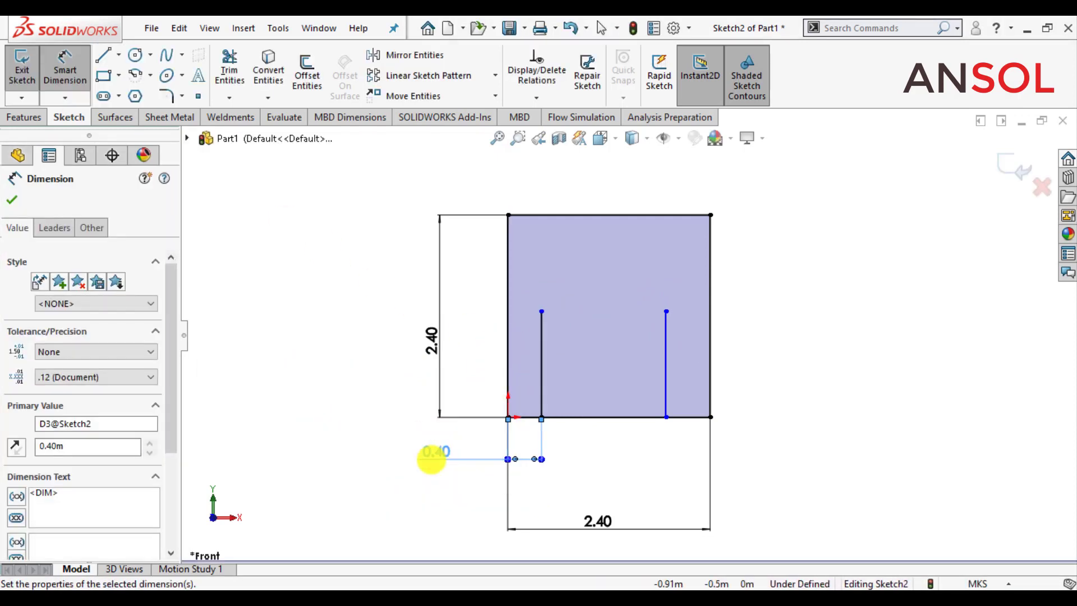
Step: Dimension the right inner vertical line 0.4 m from the square's right edge
{"action": "left_click", "coordinate": [666, 376]}
{"action": "left_click", "coordinate": [710, 376]}
{"action": "left_click", "coordinate": [749, 443]}
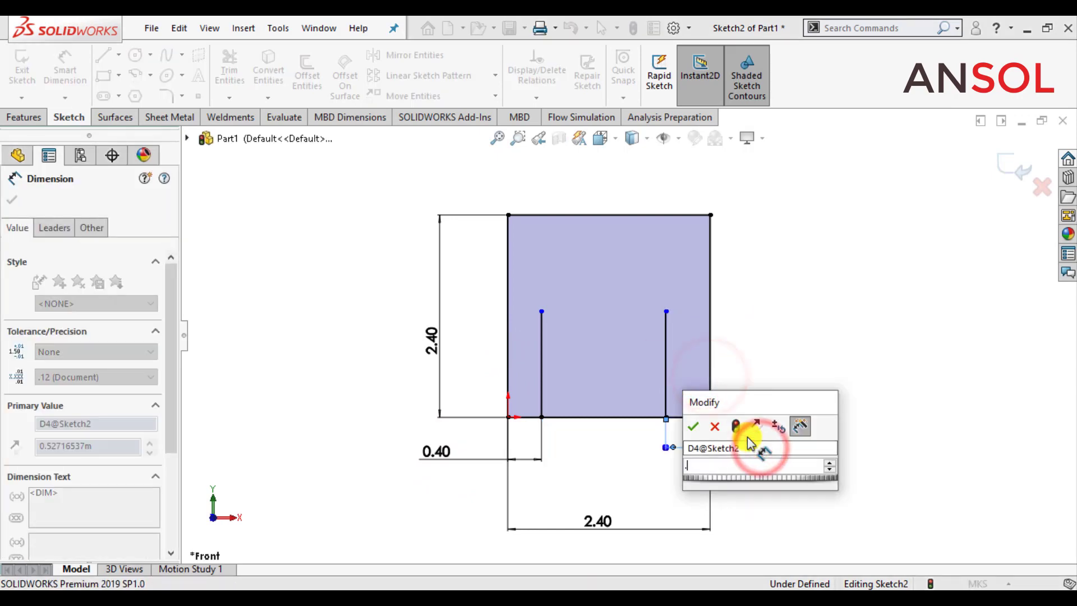
{"action": "type", "text": ".4"}
{"action": "key", "text": "Return"}
Step: Dimension the right inner vertical line to a length of 1.2 m
{"action": "left_click", "coordinate": [677, 374]}
{"action": "left_click", "coordinate": [774, 365]}
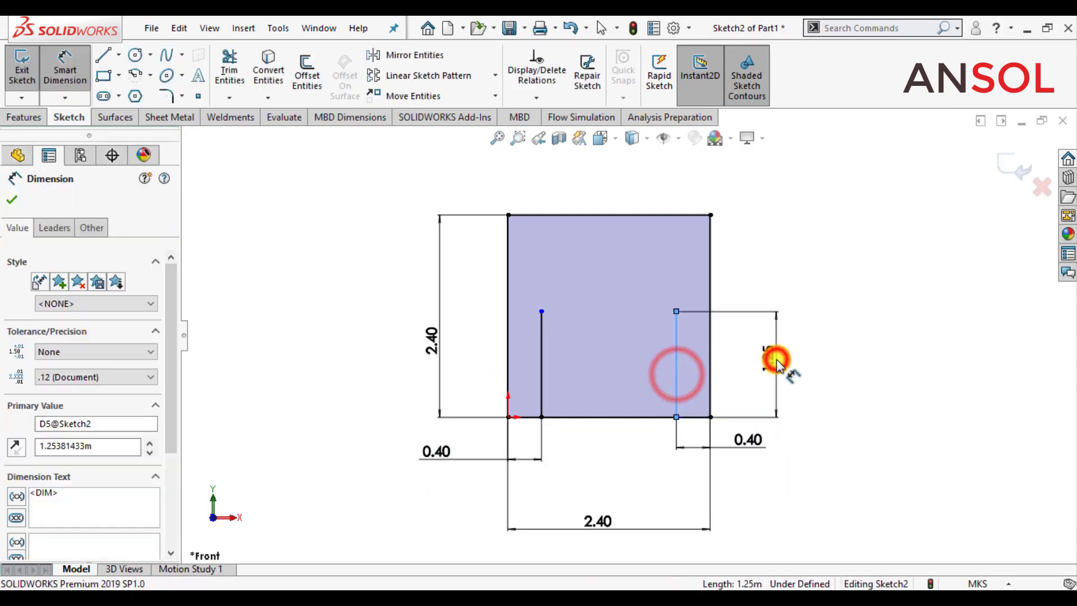
{"action": "type", "text": "1.2"}
{"action": "key", "text": "Return"}
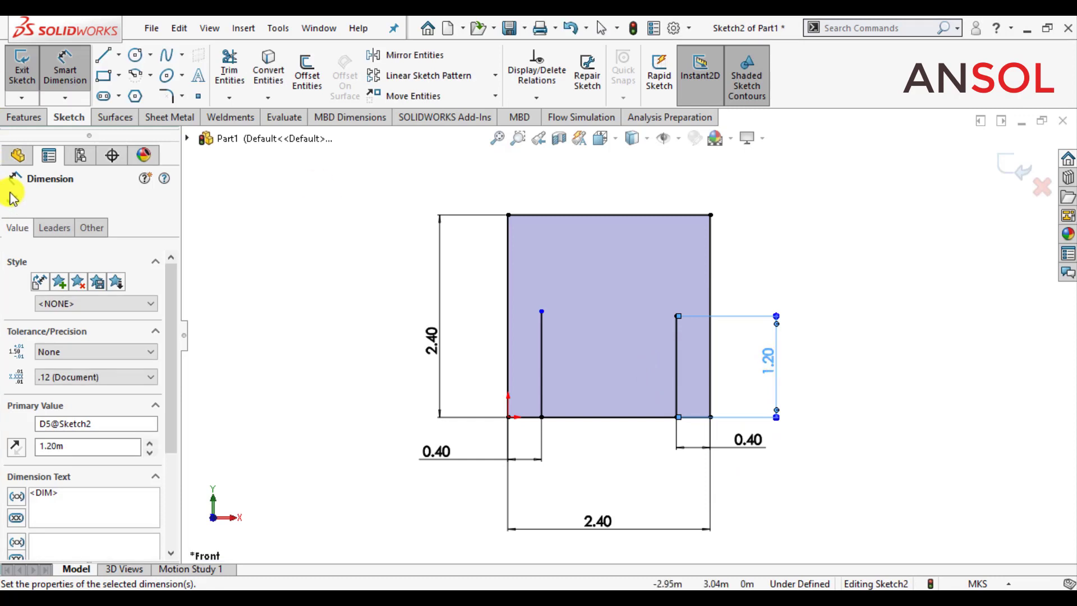
{"action": "left_click", "coordinate": [11, 197]}
Step: Apply an equal relation so both inner vertical lines have the same length
{"action": "left_click", "coordinate": [272, 396]}
{"action": "left_click", "coordinate": [677, 361]}
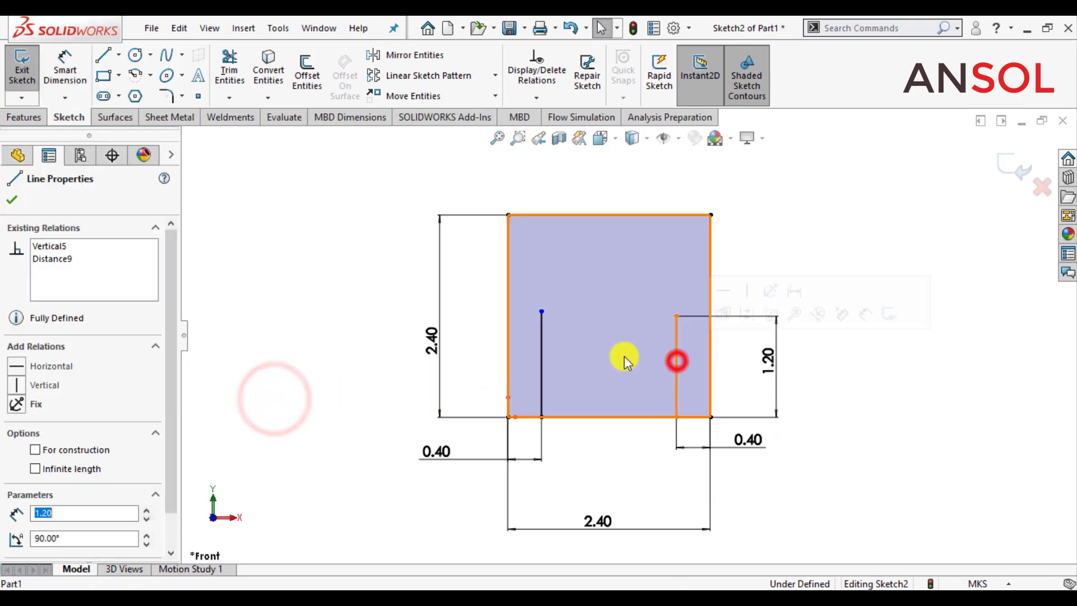
{"action": "left_click", "coordinate": [541, 361], "text": "ctrl"}
{"action": "left_click", "coordinate": [709, 291]}
{"action": "left_click", "coordinate": [8, 199]}
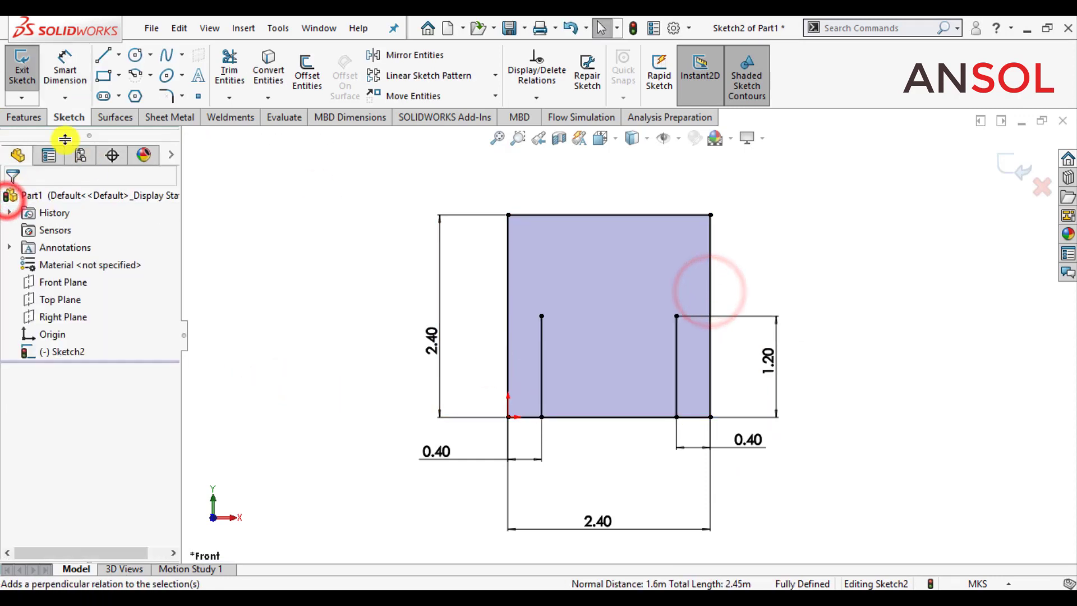
{"action": "left_click", "coordinate": [135, 74]}
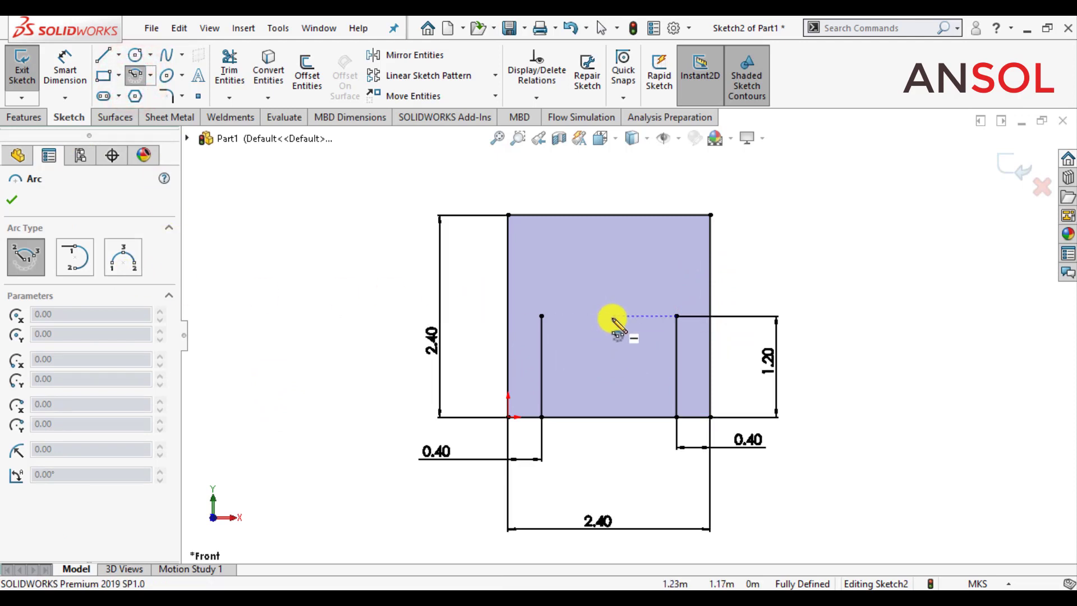
{"action": "left_click", "coordinate": [119, 54]}
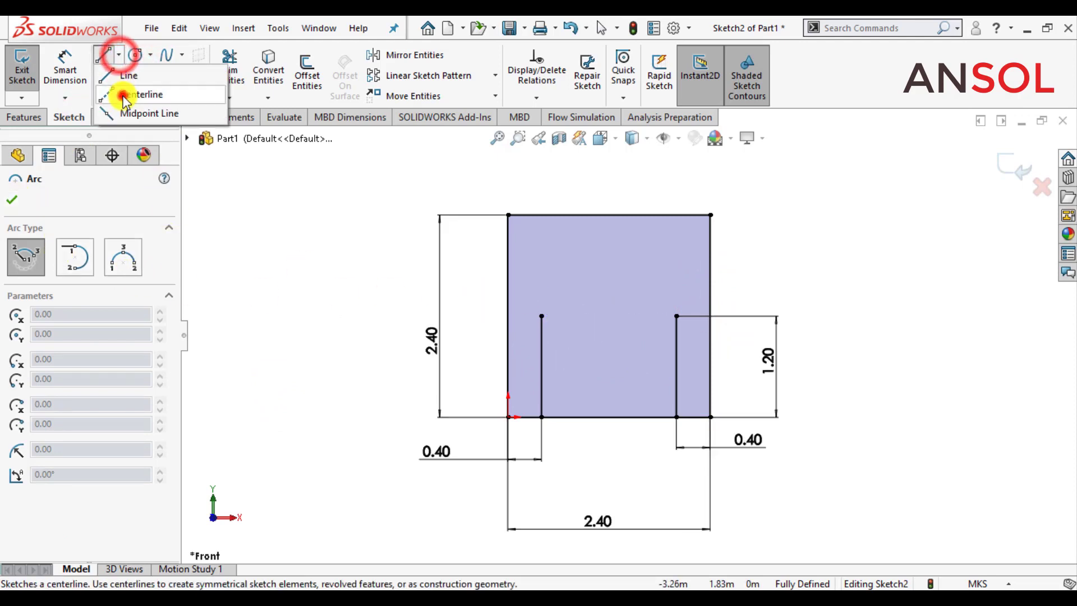
{"action": "left_click", "coordinate": [120, 92]}
{"action": "left_click", "coordinate": [541, 316]}
{"action": "left_click", "coordinate": [676, 316]}
{"action": "key", "text": "Escape"}
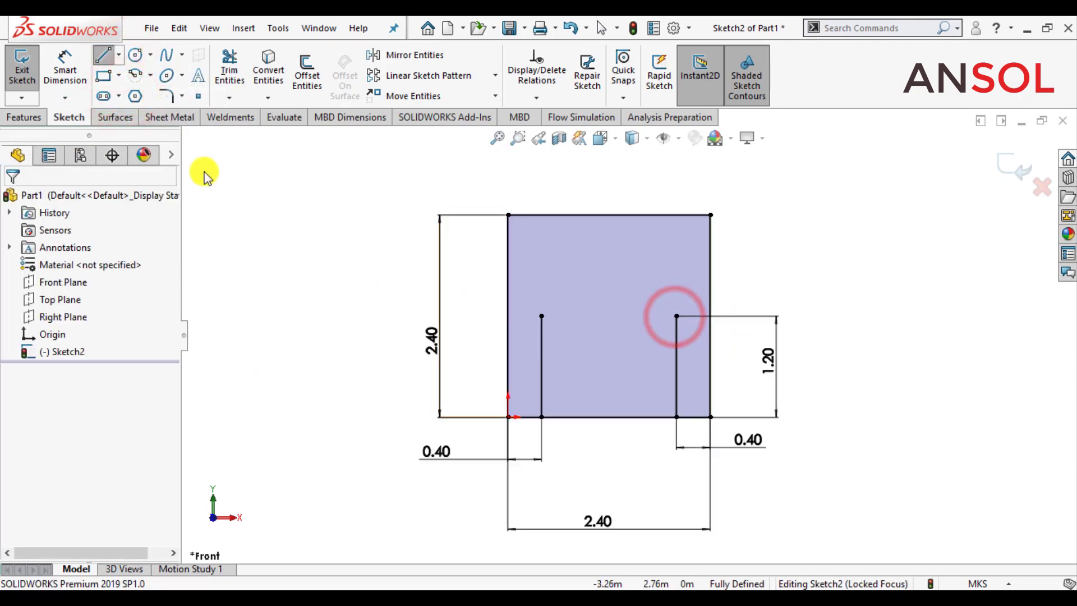
Step: Draw a centerline joining the upper endpoints of the two inner vertical lines
{"action": "left_click", "coordinate": [119, 54]}
{"action": "left_click", "coordinate": [121, 91]}
{"action": "left_click", "coordinate": [541, 316]}
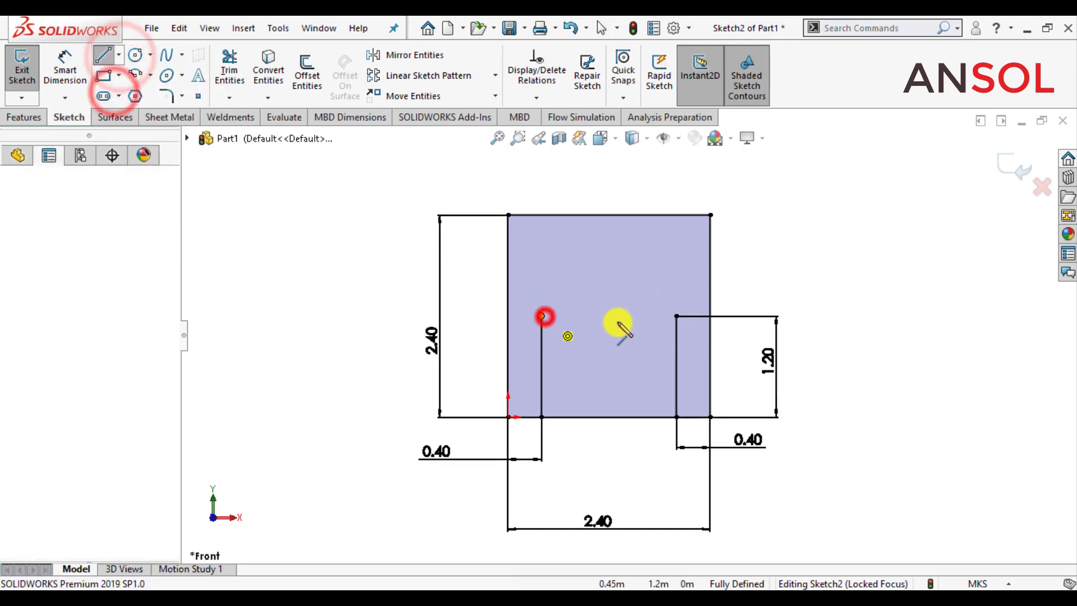
{"action": "left_click", "coordinate": [676, 316]}
{"action": "key", "text": "Escape"}
Step: Draw a centerpoint arc over the opening, centred on the centerline's midpoint and ending at the upper endpoints of the inner vertical lines
{"action": "left_click", "coordinate": [136, 74]}
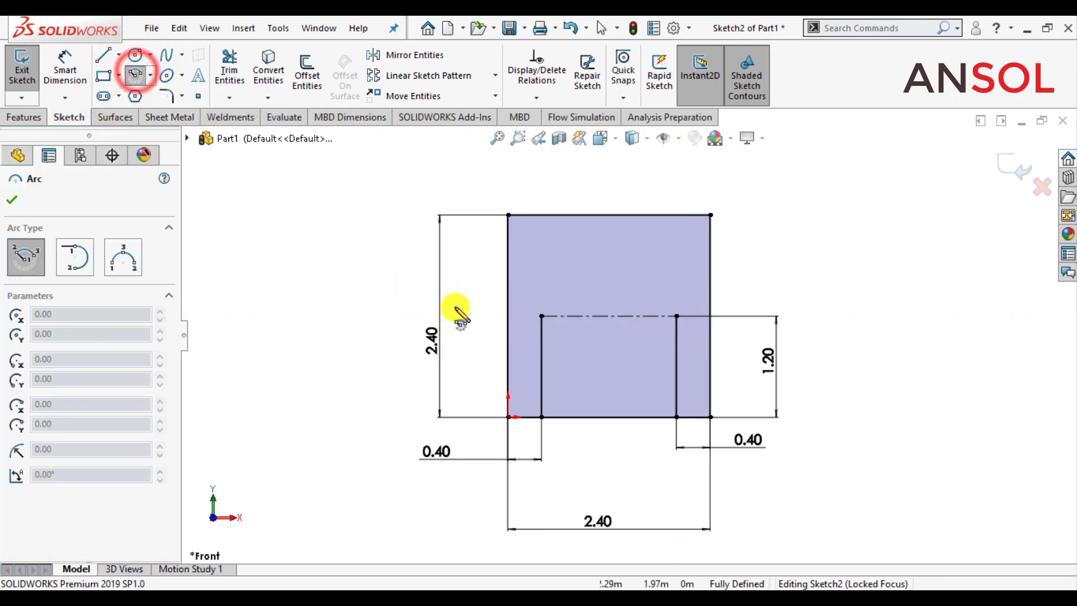
{"action": "left_click", "coordinate": [609, 316]}
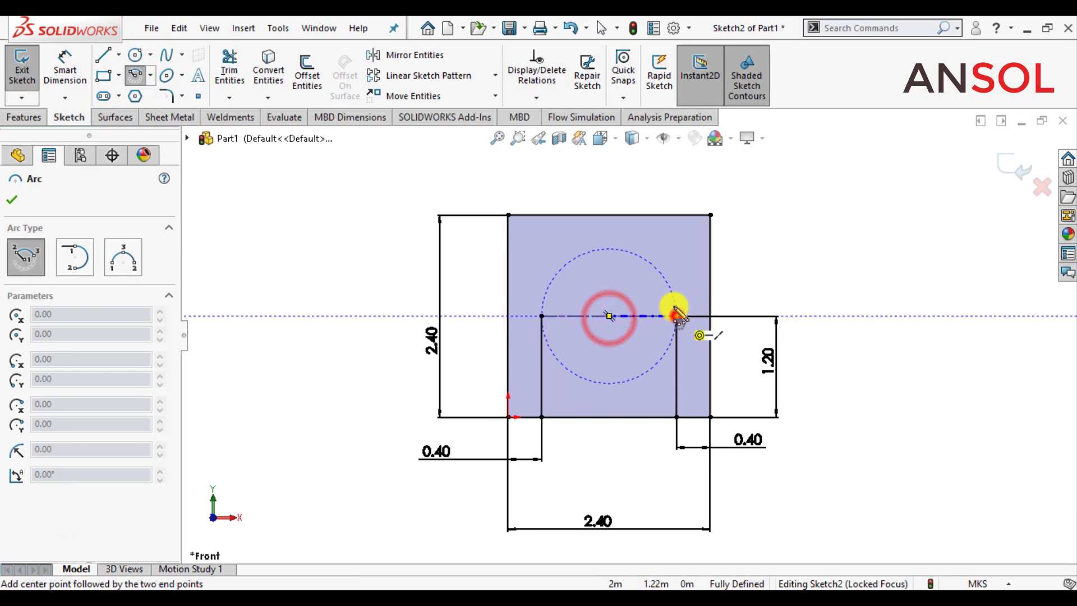
{"action": "left_click", "coordinate": [676, 316]}
{"action": "left_click", "coordinate": [542, 316]}
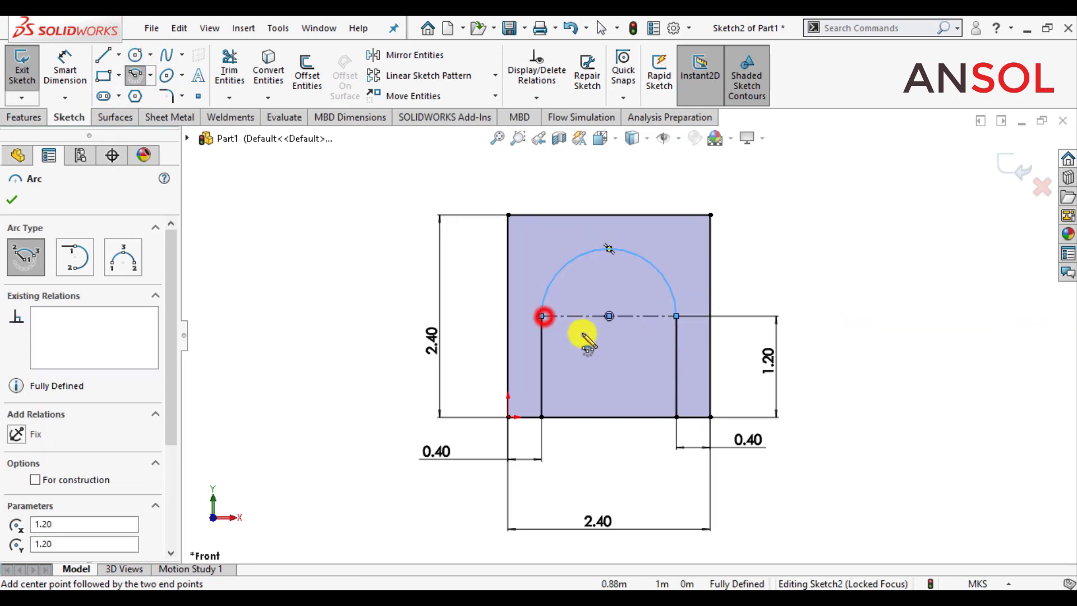
{"action": "key", "text": "Escape"}
Step: Trim away the square's bottom edge between the two inner vertical lines to open the arch
{"action": "scroll", "coordinate": [832, 280], "scroll_direction": "down", "scroll_amount": 2}
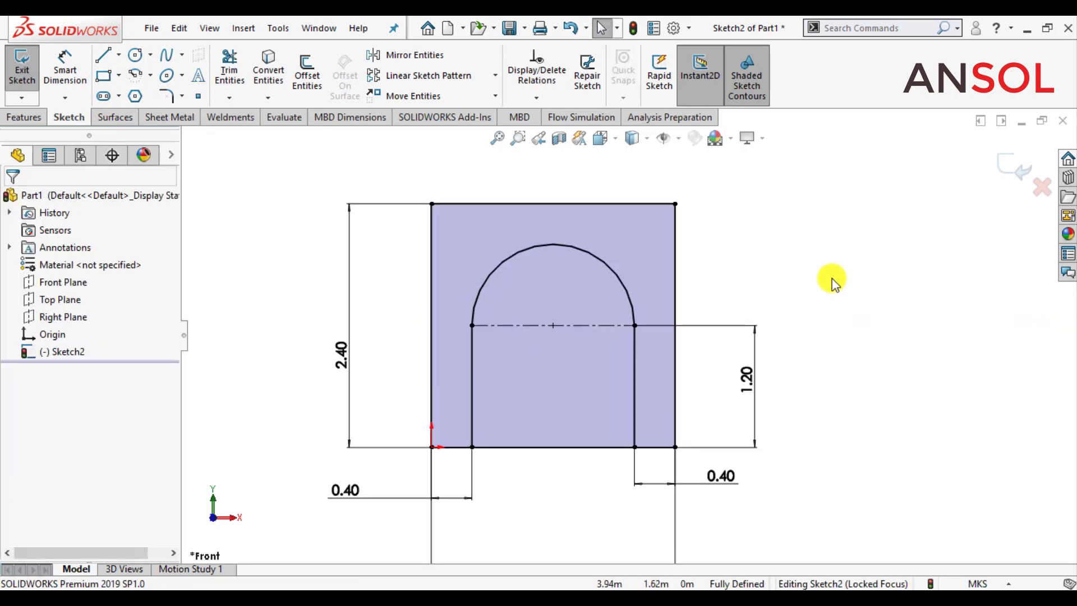
{"action": "left_click", "coordinate": [229, 70]}
{"action": "left_click_drag", "start_coordinate": [536, 506], "coordinate": [536, 380]}
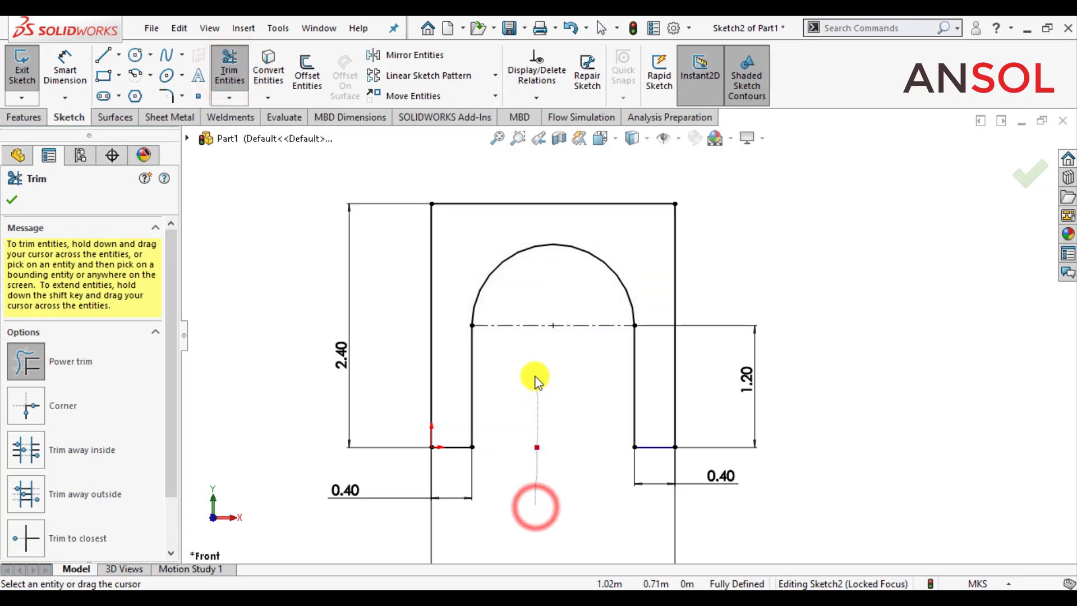
{"action": "left_click", "coordinate": [11, 200]}
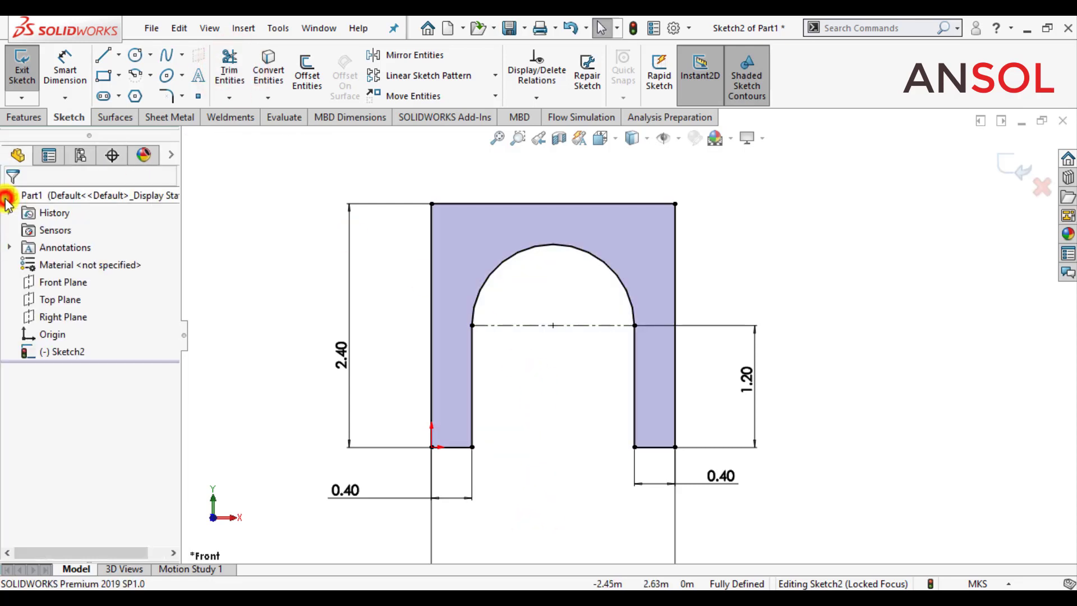
Step: Finish the sketch and extrude the arch region 1 m with the Mid Plane end condition
{"action": "left_click", "coordinate": [1014, 169]}
{"action": "left_click", "coordinate": [35, 78]}
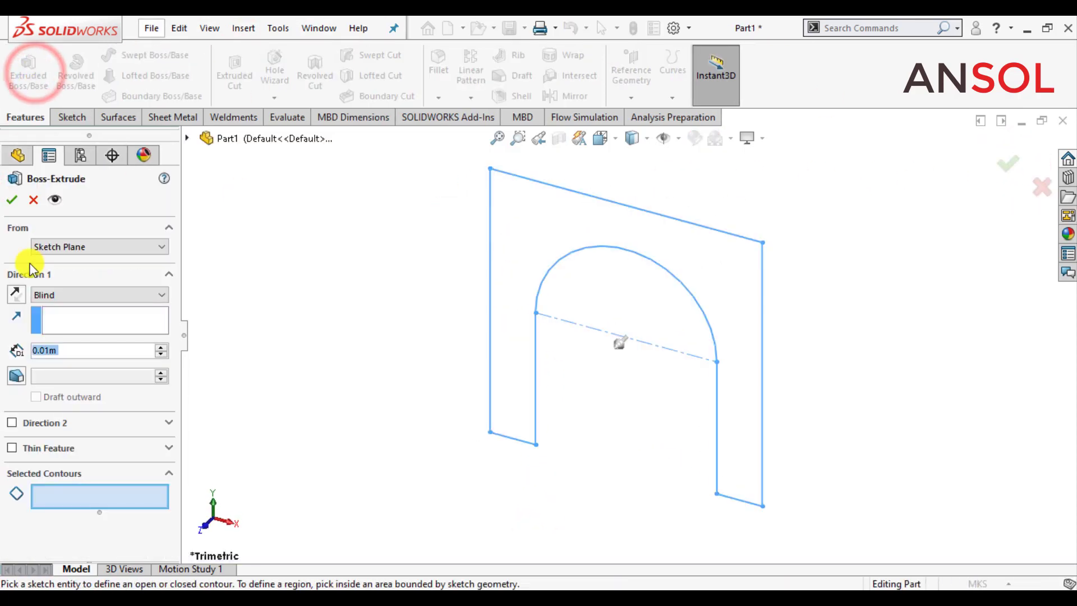
{"action": "left_click", "coordinate": [56, 293]}
{"action": "left_click", "coordinate": [62, 360]}
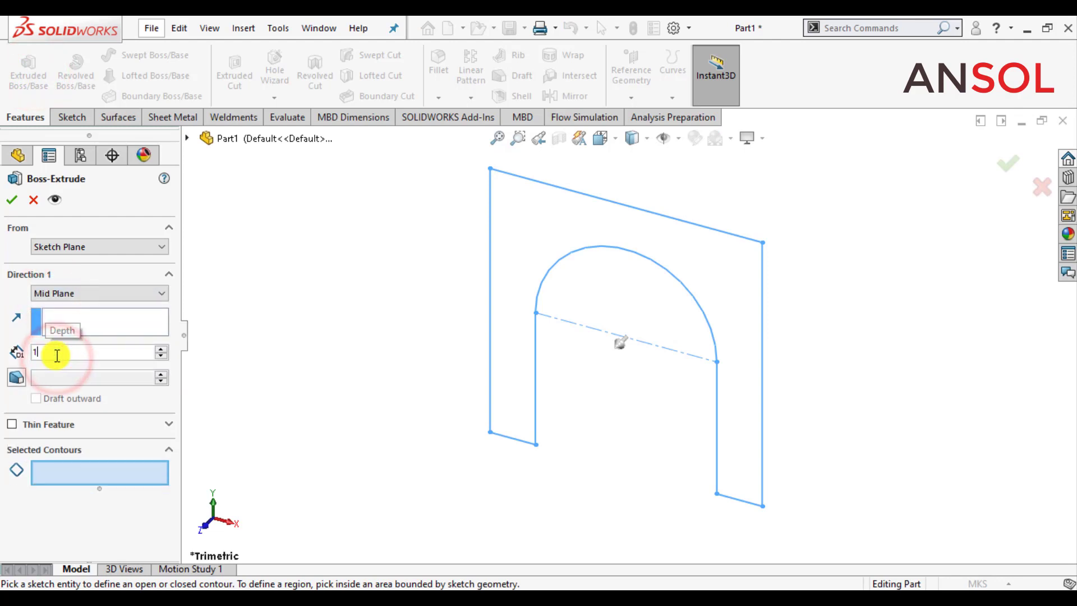
{"action": "type", "text": "1"}
{"action": "left_click", "coordinate": [599, 227]}
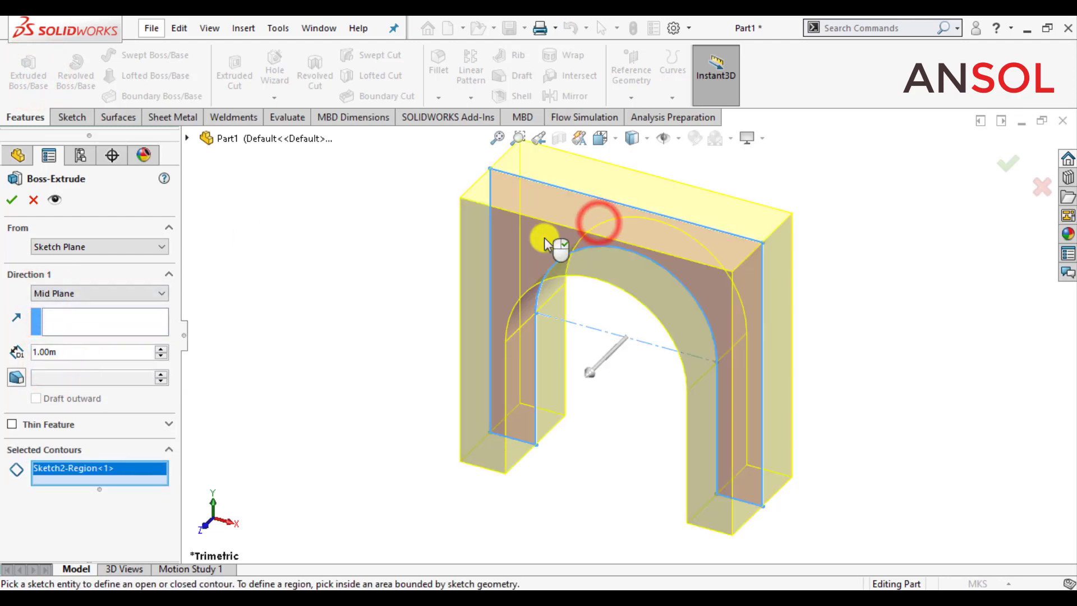
{"action": "left_click", "coordinate": [10, 201]}
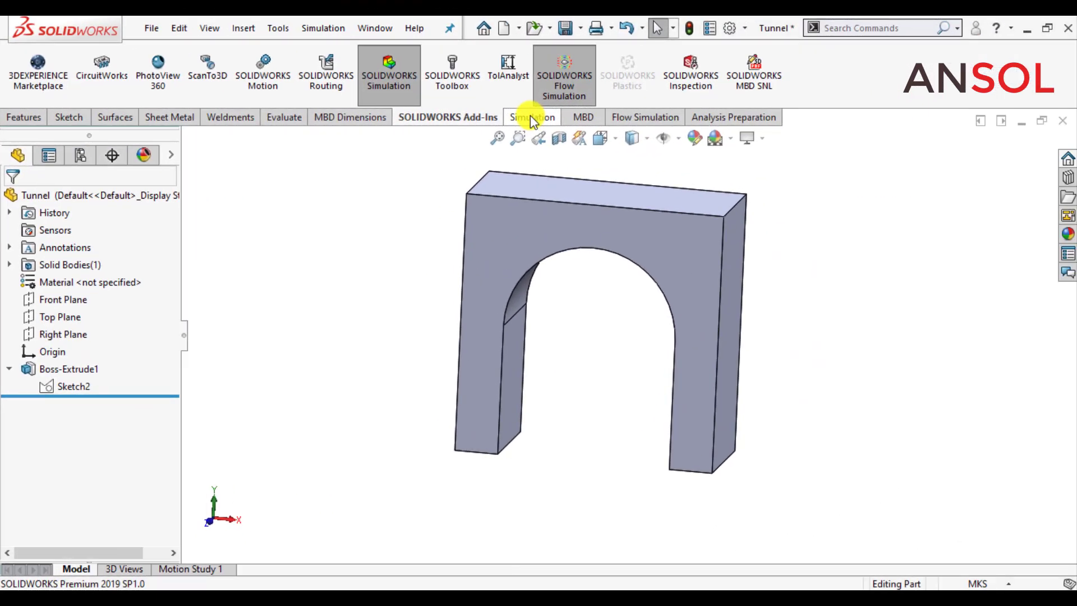
Step: Create a static simulation study named "Tunnel analysis" with 2D simplification
{"action": "left_click", "coordinate": [528, 116]}
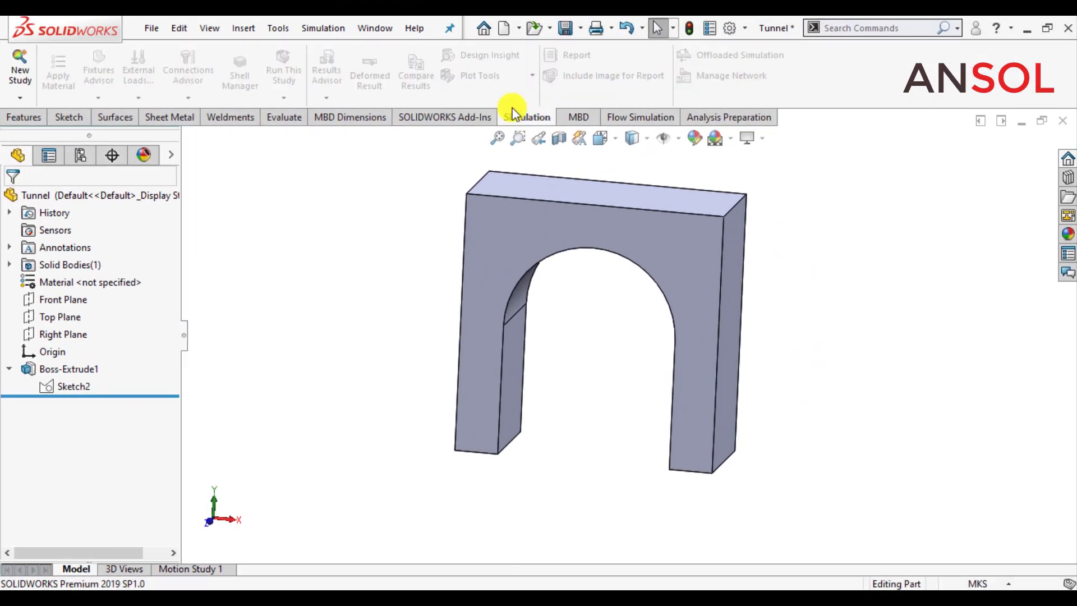
{"action": "left_click", "coordinate": [20, 64]}
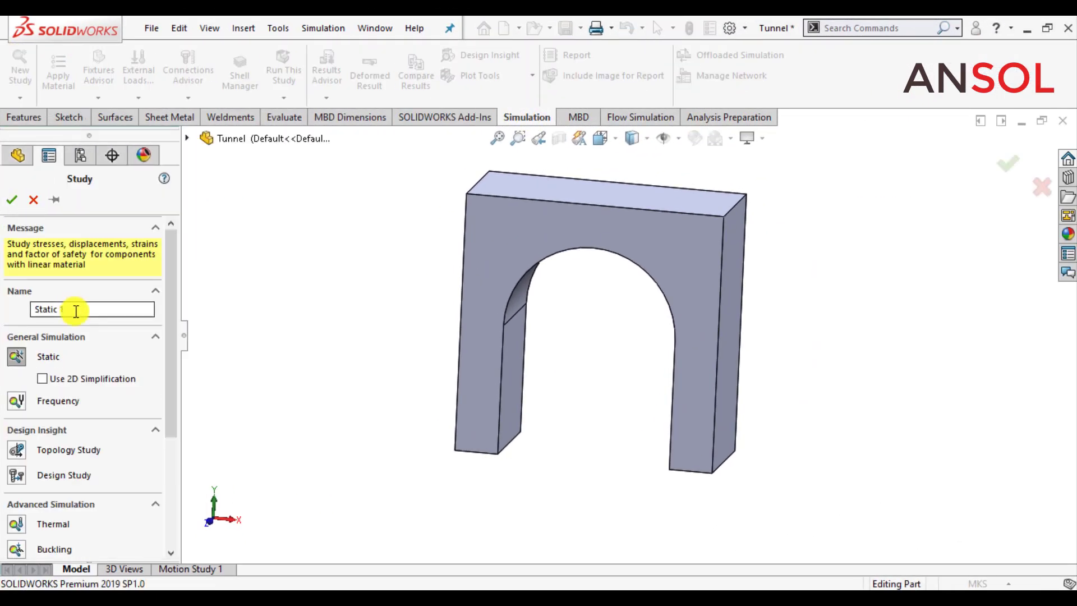
{"action": "left_click_drag", "start_coordinate": [75, 310], "coordinate": [2, 299]}
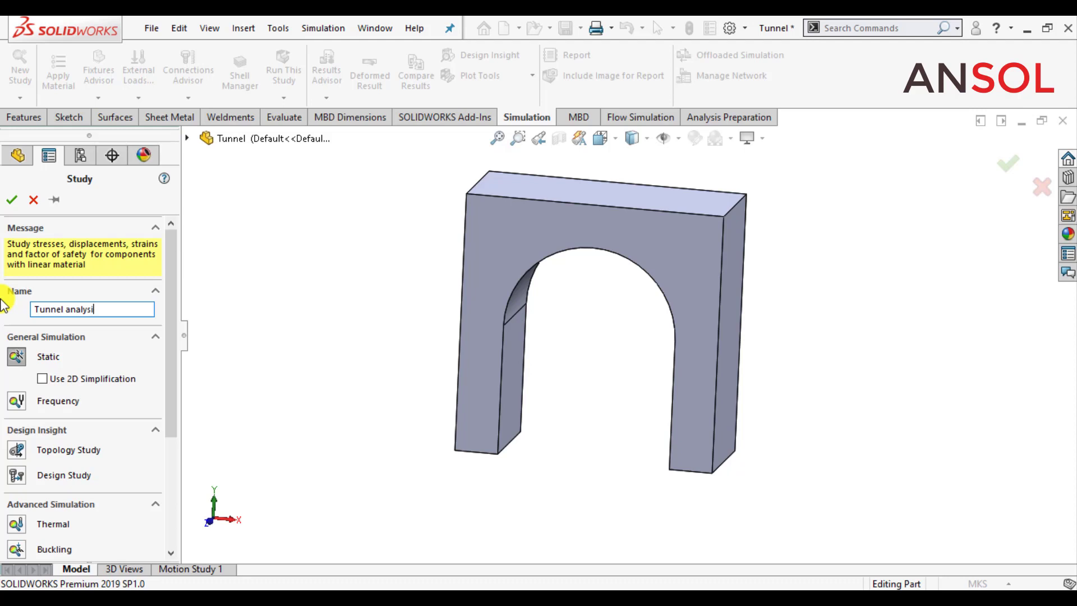
{"action": "left_click", "coordinate": [41, 380]}
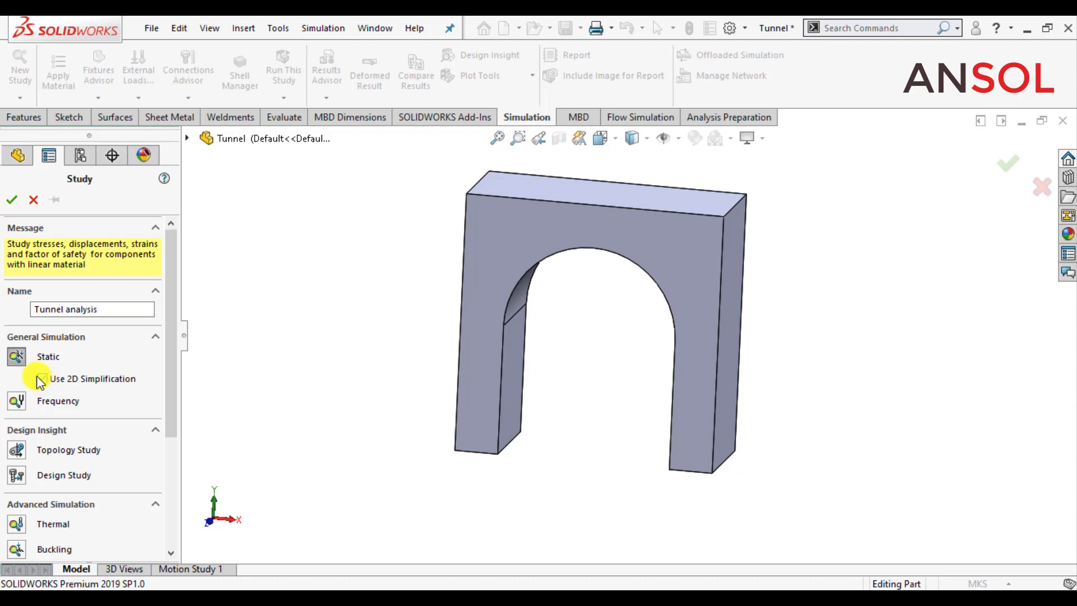
{"action": "left_click", "coordinate": [9, 200]}
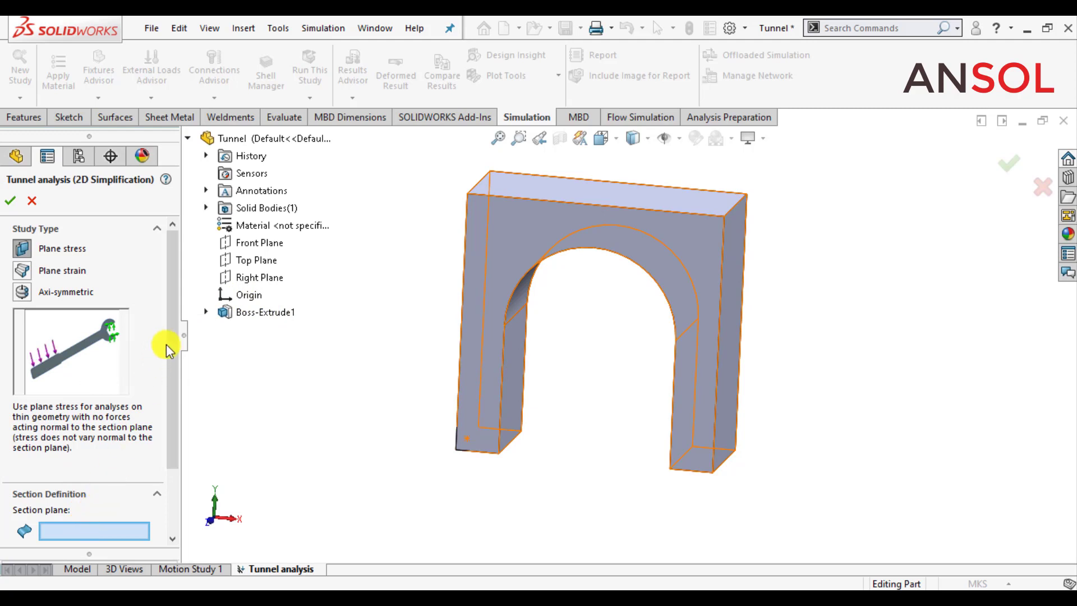
Step: Define the plane stress section on the Front Plane with a section depth of 0.5 m
{"action": "left_click", "coordinate": [242, 247]}
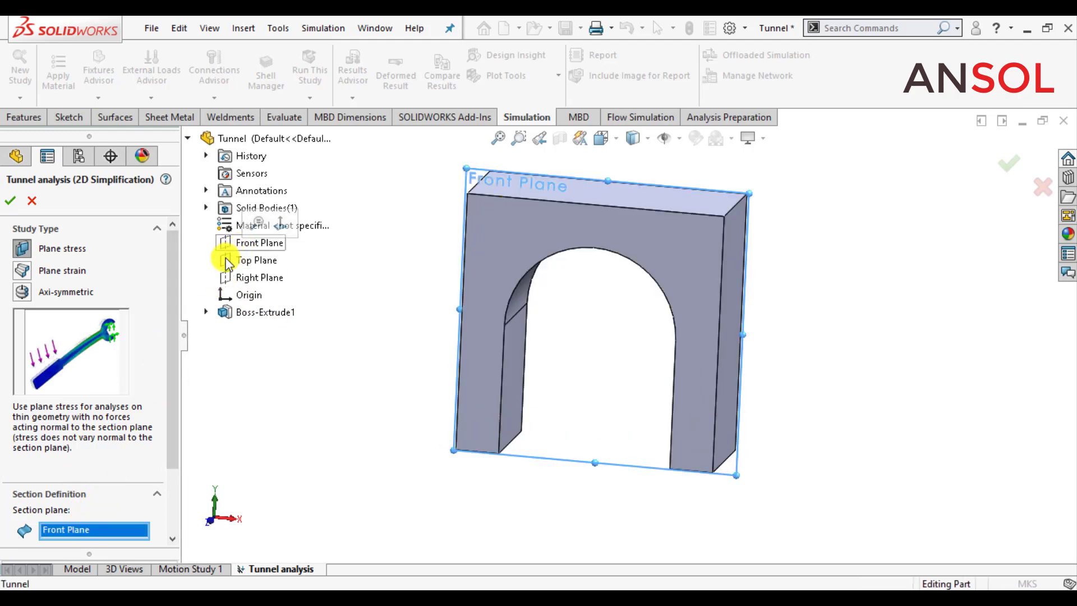
{"action": "left_click", "coordinate": [13, 203]}
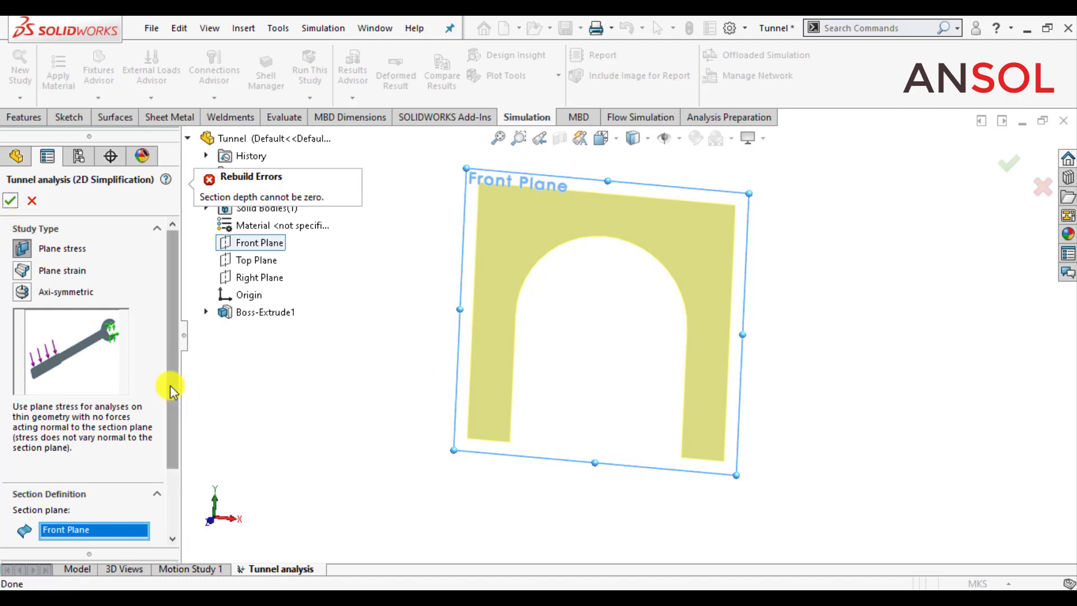
{"action": "left_click_drag", "start_coordinate": [172, 385], "coordinate": [185, 477]}
{"action": "double_click", "coordinate": [53, 484]}
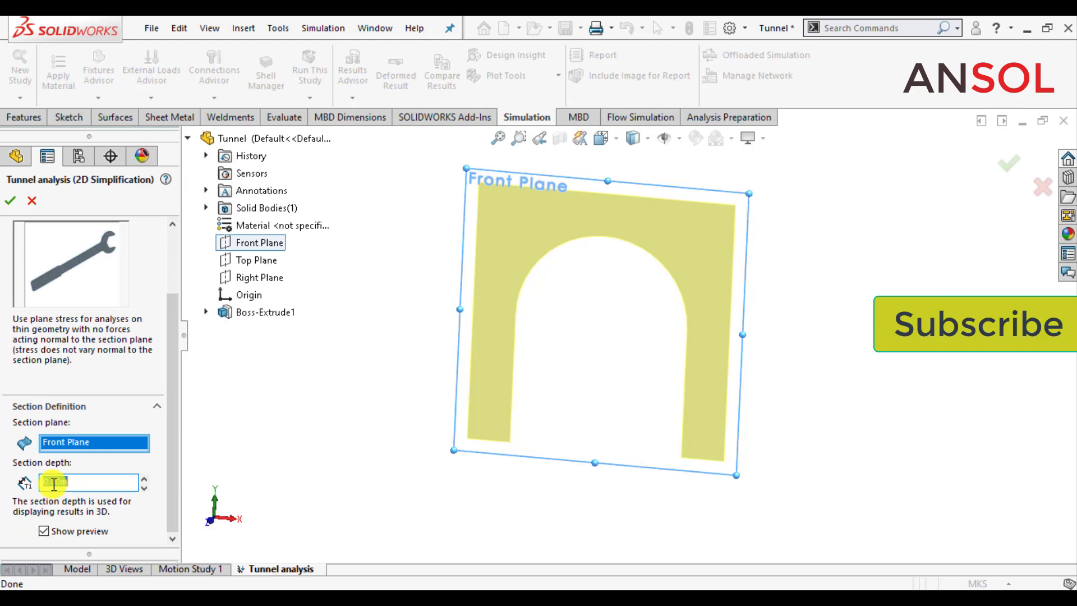
{"action": "type", "text": "0.5"}
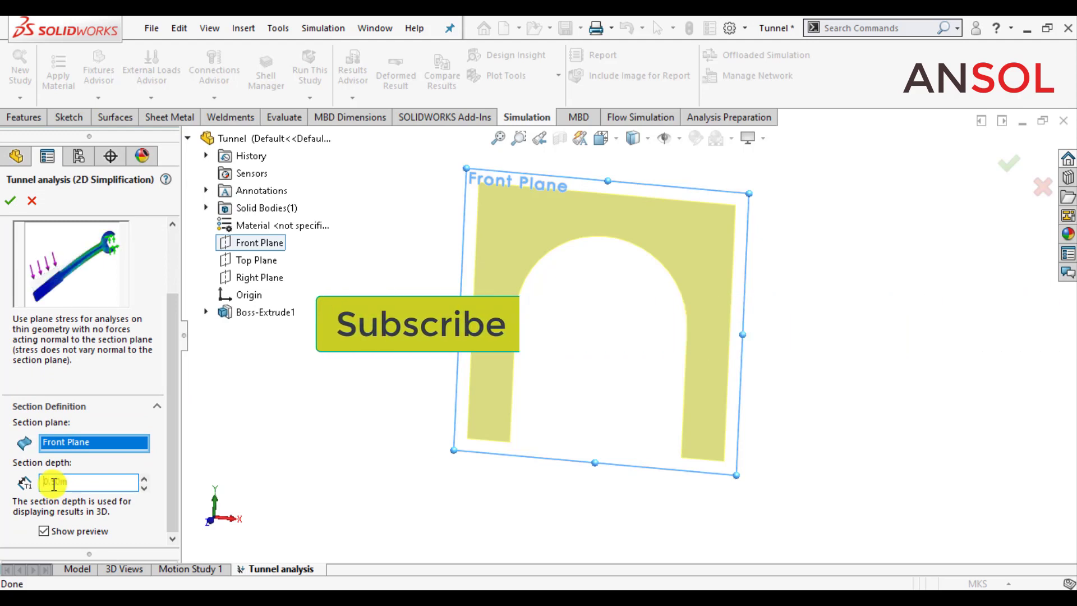
{"action": "key", "text": "Return"}
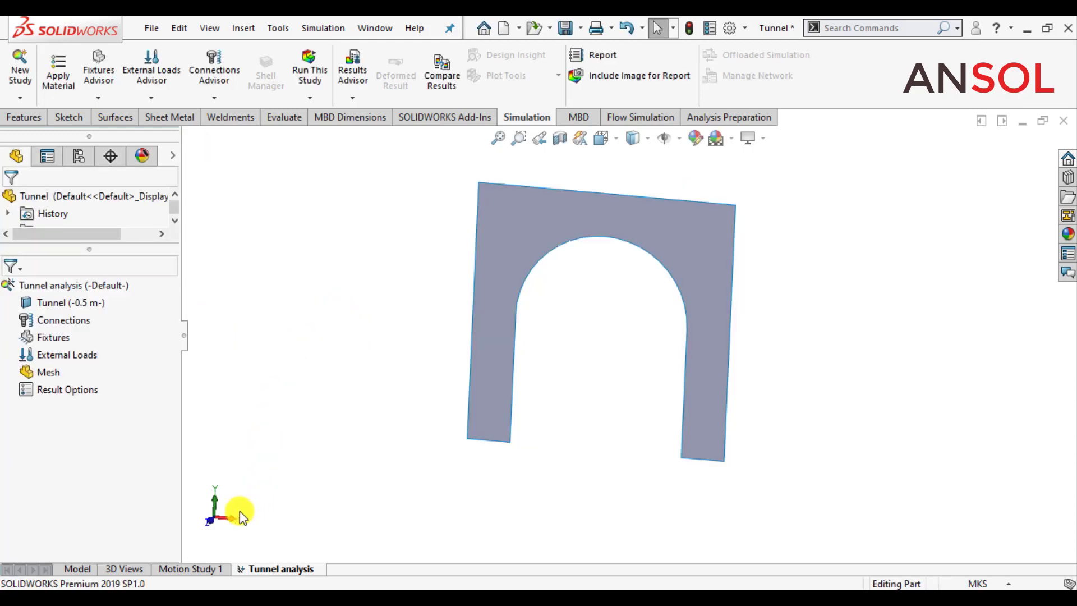
{"action": "left_click", "coordinate": [213, 523]}
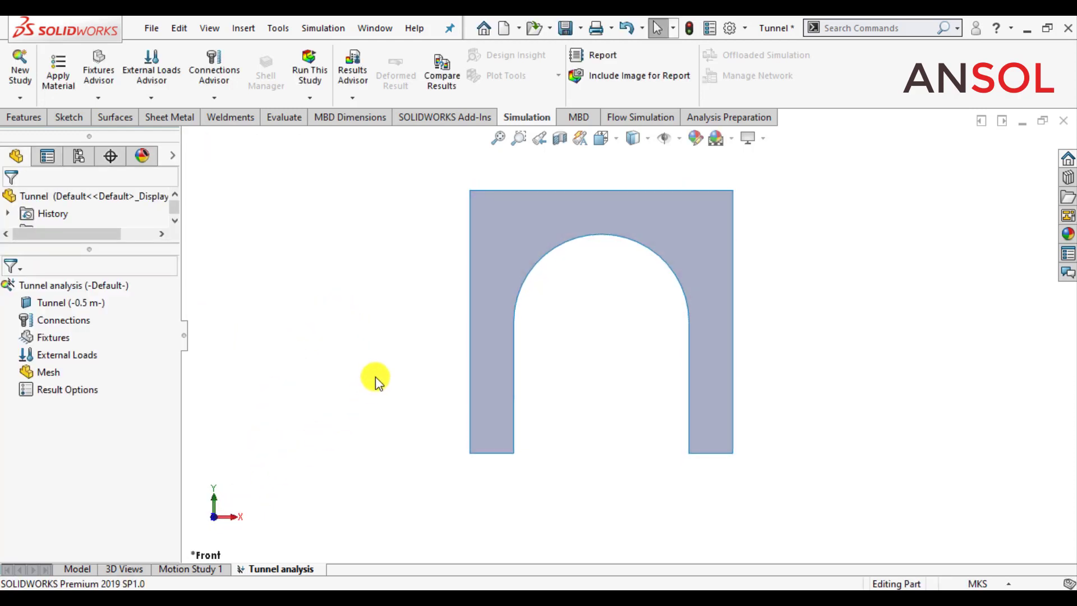
Step: Open the material library for the study and create a custom material category named "Civil mat"
{"action": "scroll", "coordinate": [401, 273], "scroll_direction": "down", "scroll_amount": 1}
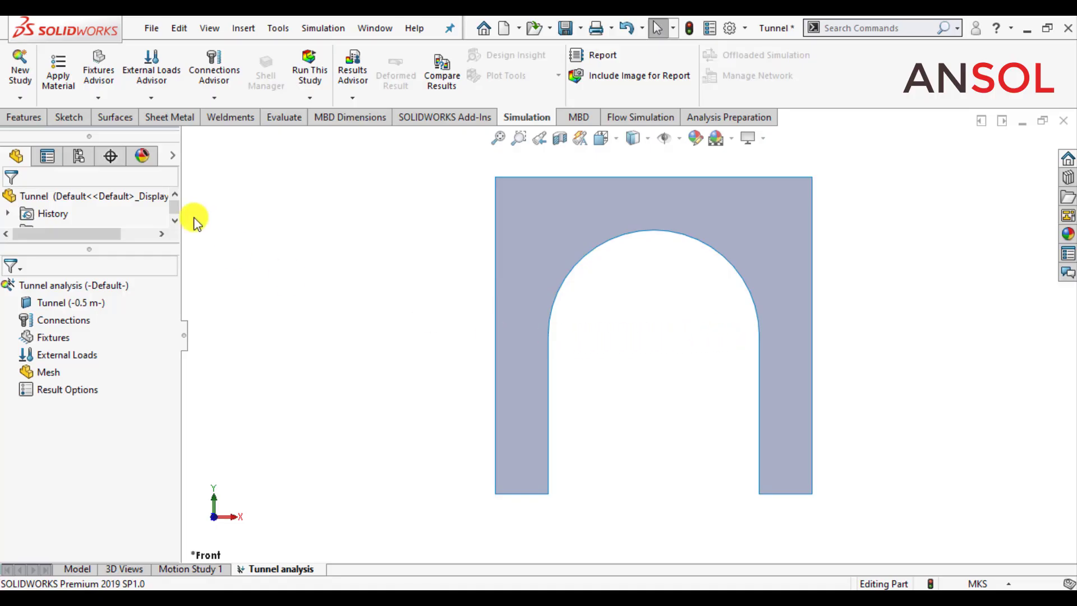
{"action": "left_click", "coordinate": [60, 74]}
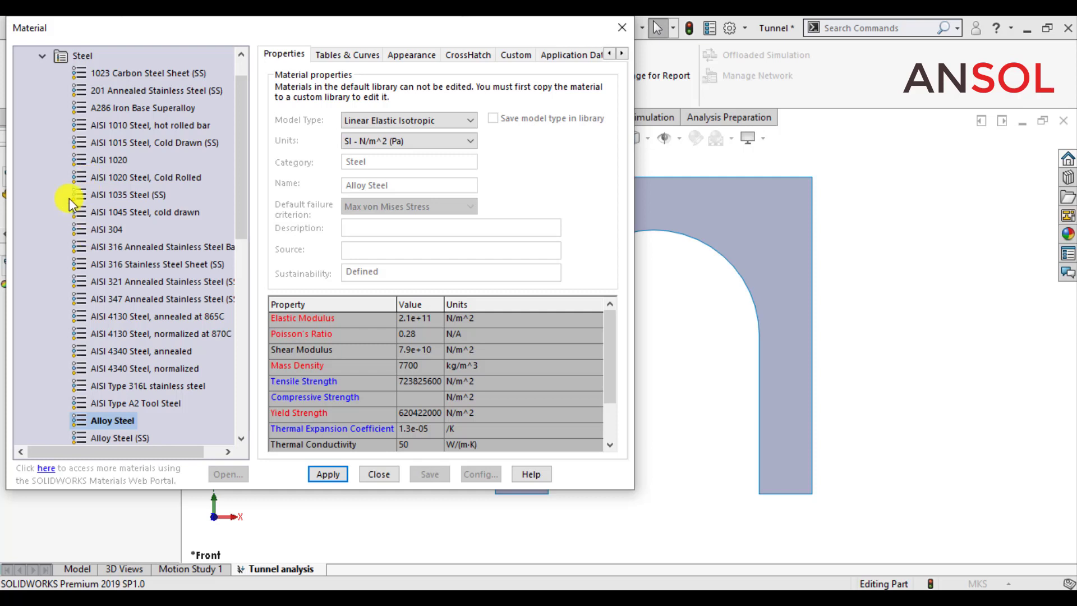
{"action": "left_click", "coordinate": [43, 57]}
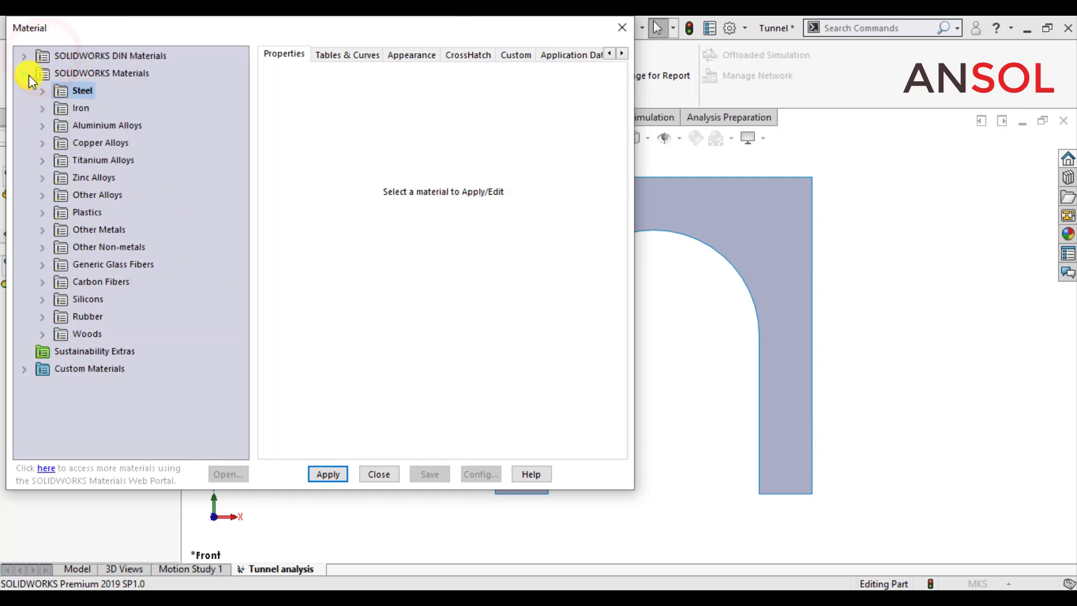
{"action": "left_click", "coordinate": [28, 75]}
{"action": "left_click", "coordinate": [80, 111]}
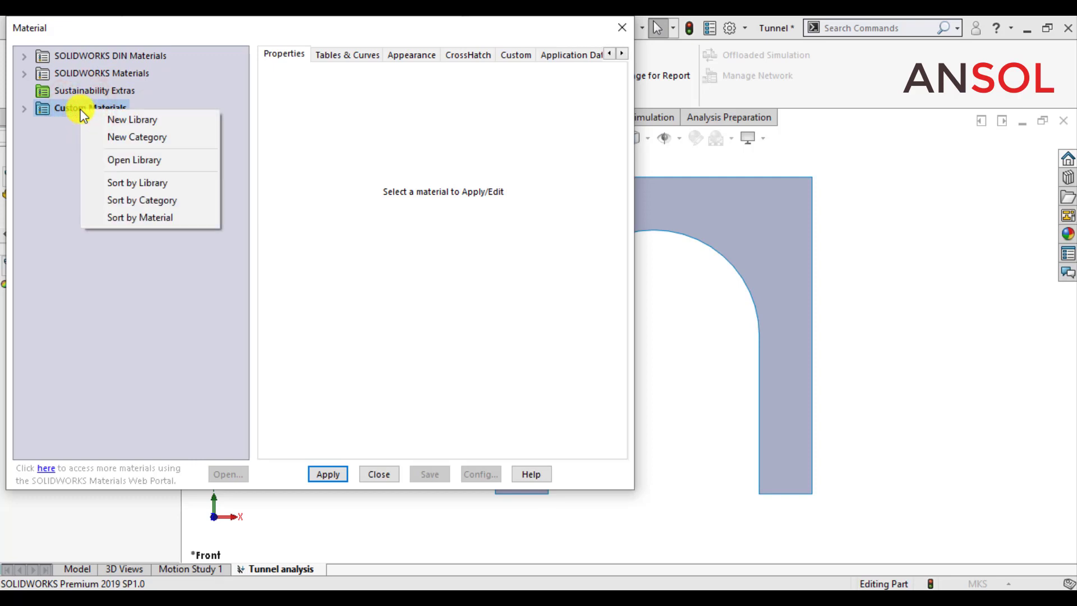
{"action": "left_click", "coordinate": [114, 133]}
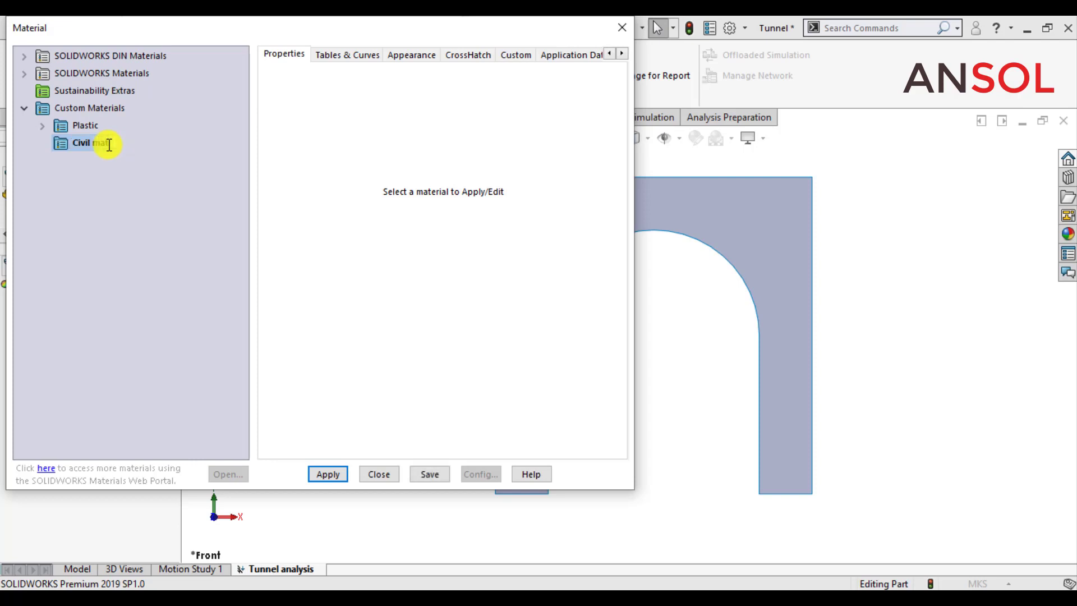
Step: Add a new material to the Civil mat category and name it "Concerete"
{"action": "right_click", "coordinate": [59, 144]}
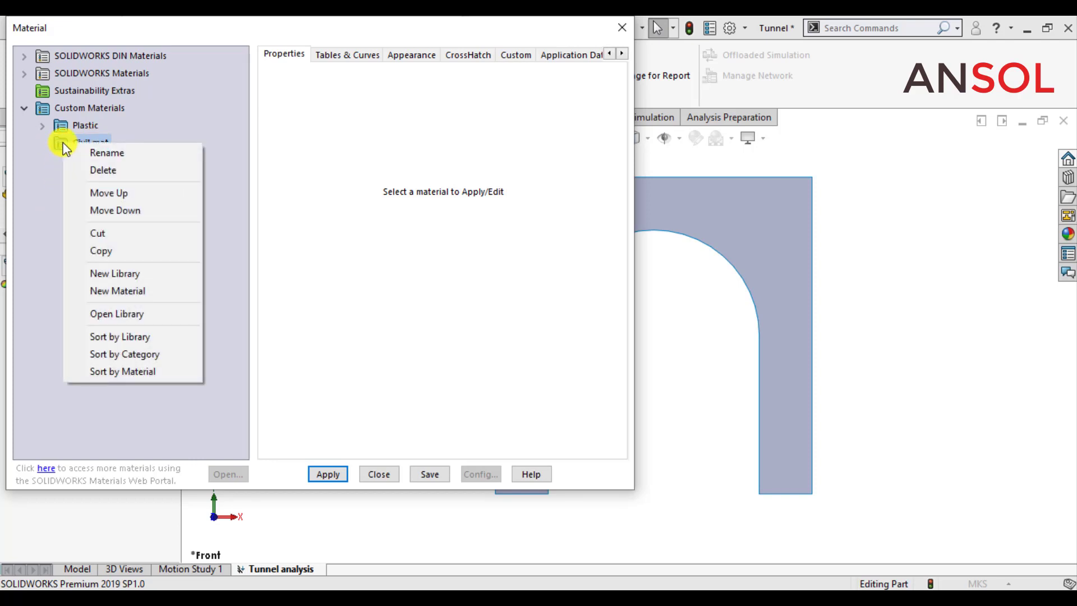
{"action": "left_click", "coordinate": [123, 291]}
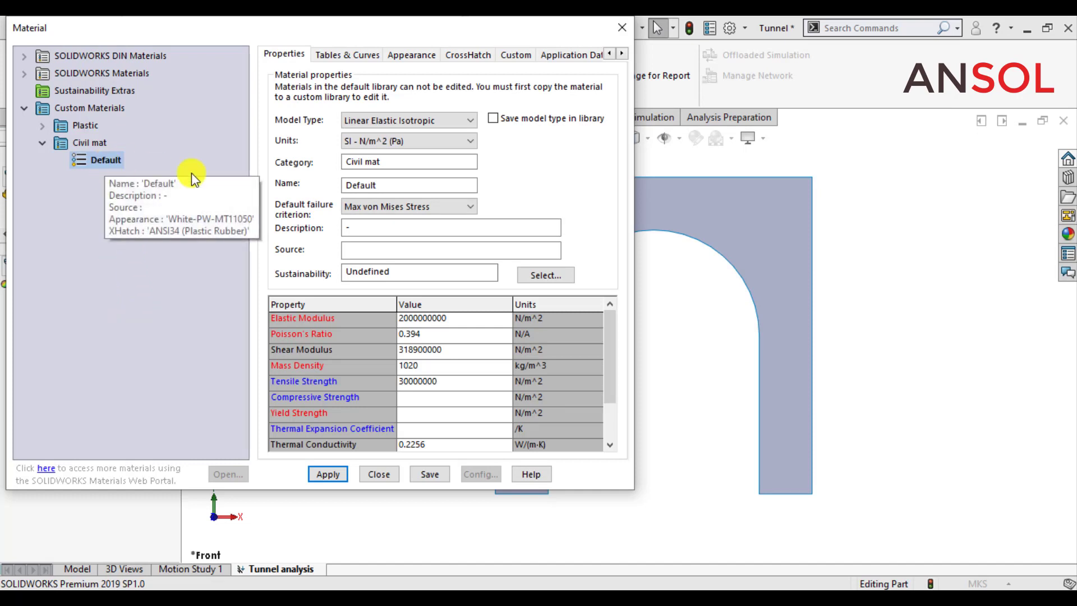
{"action": "double_click", "coordinate": [381, 183]}
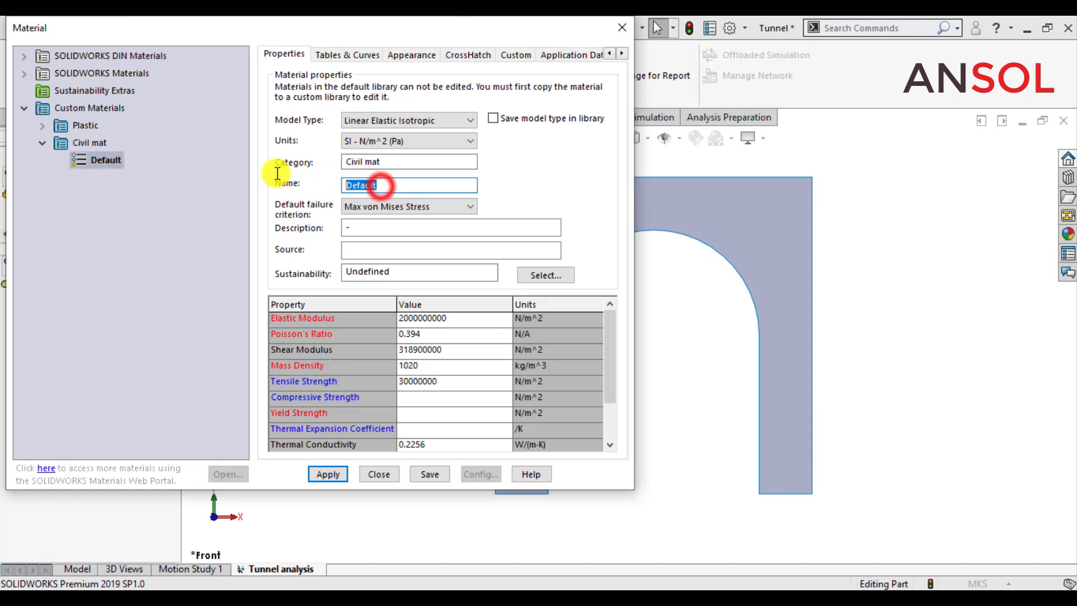
{"action": "type", "text": "C"}
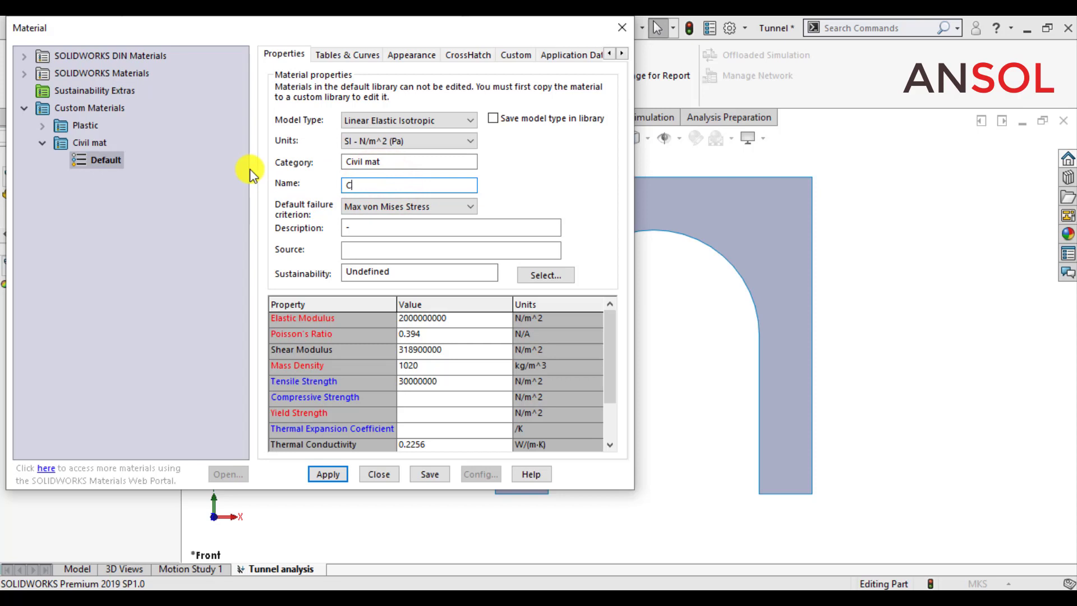
{"action": "type", "text": "oncerete"}
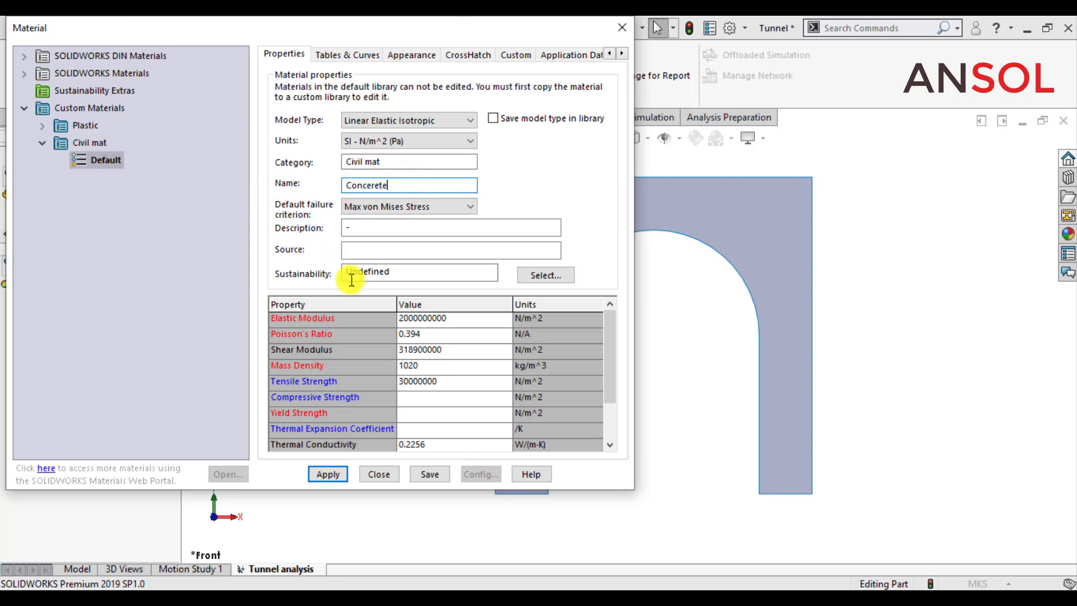
Step: Set the Concerete material's elastic modulus to 2.9e+10 N/m^2, Poisson's ratio to 0.15 and yield strength to 2.8e+10 N/m^2
{"action": "left_click", "coordinate": [418, 319]}
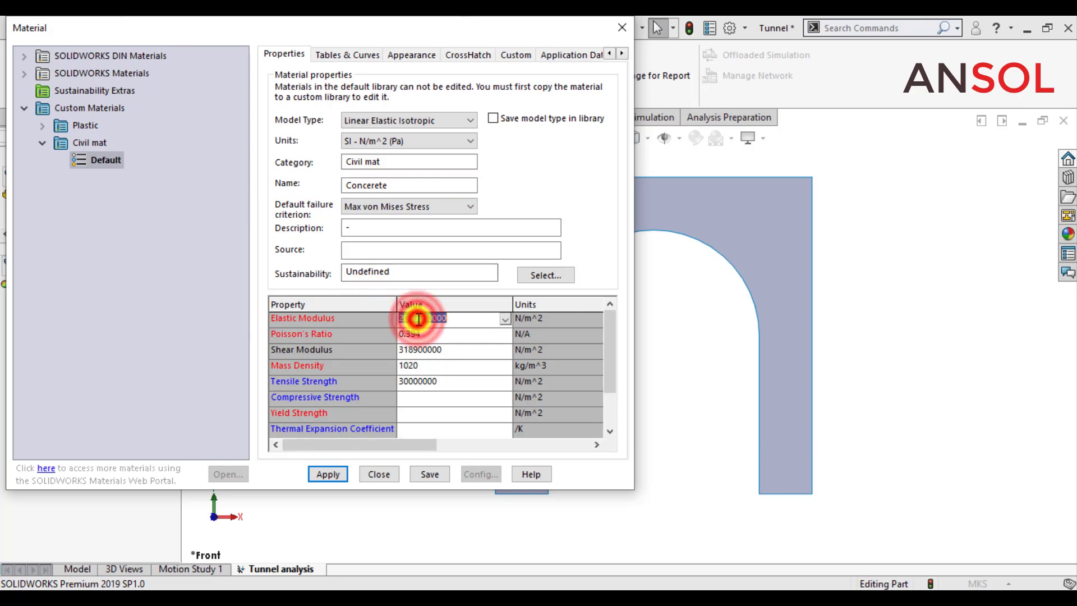
{"action": "type", "text": "2.9e+10"}
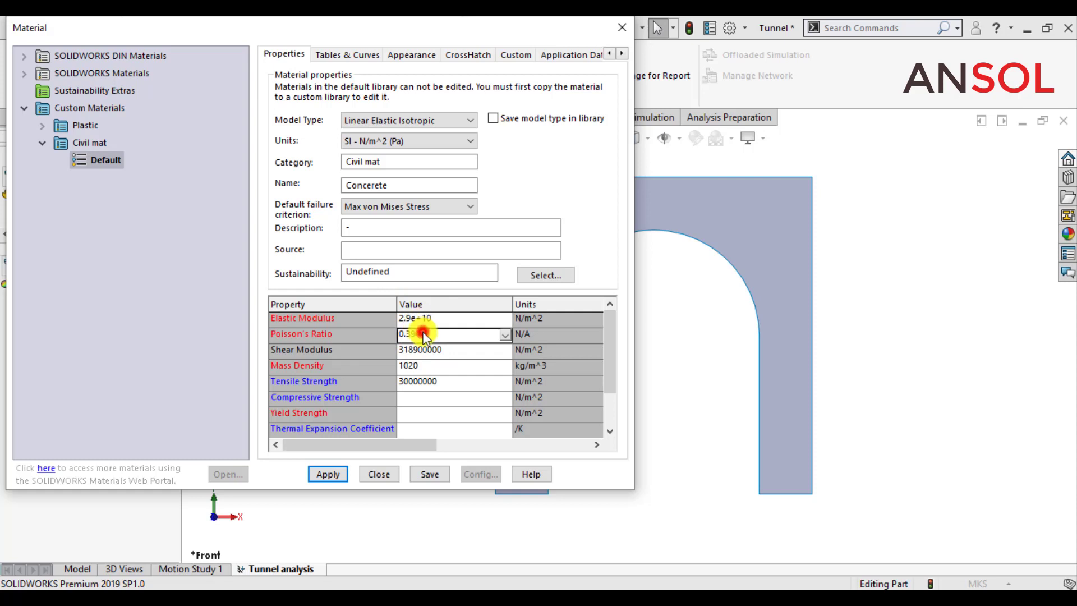
{"action": "left_click", "coordinate": [423, 333]}
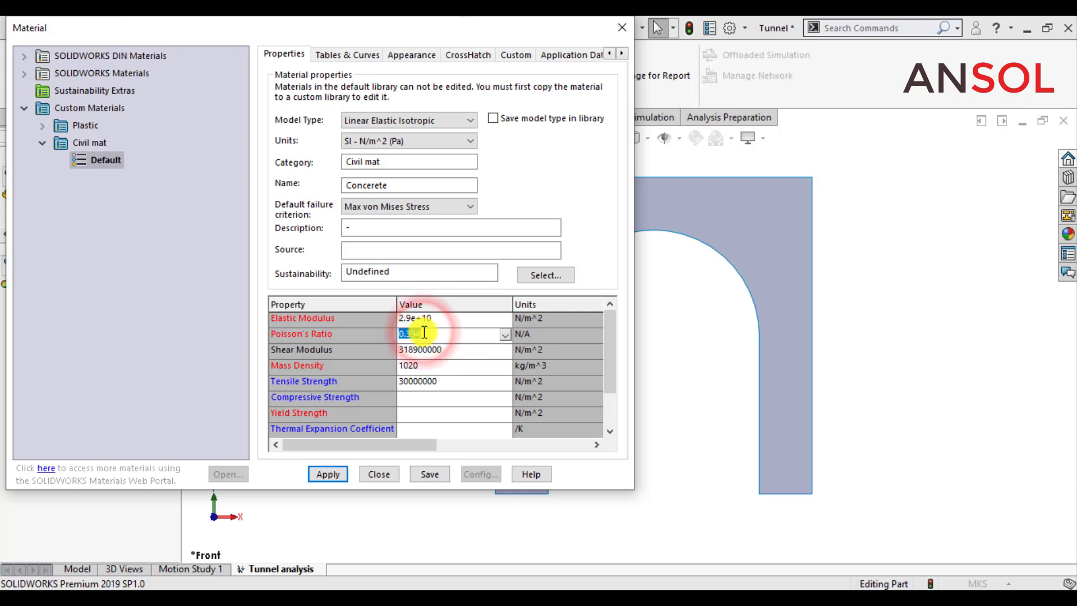
{"action": "type", "text": "0."}
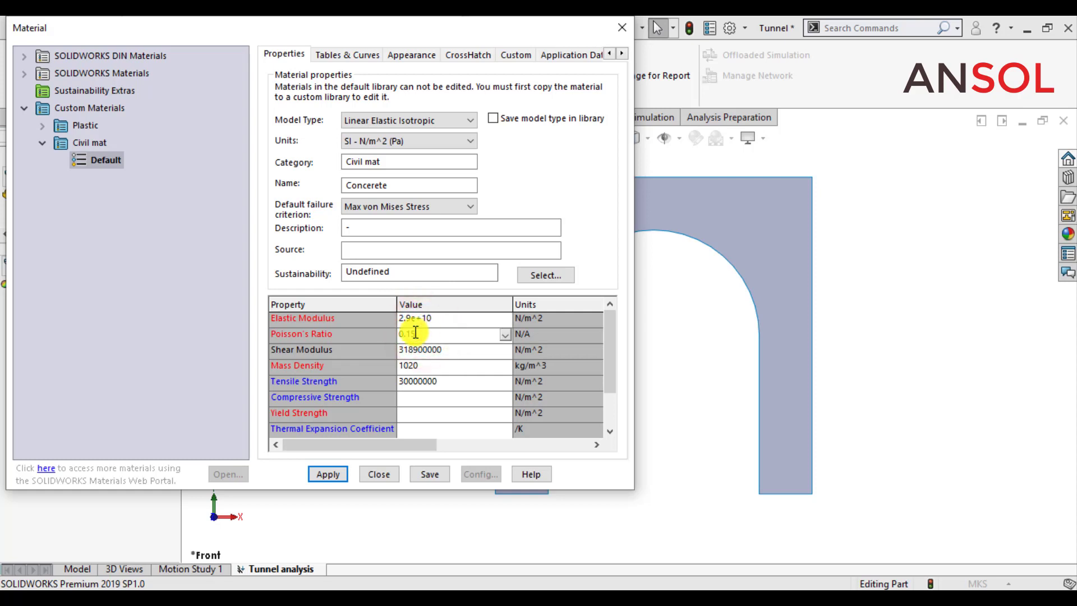
{"action": "type", "text": "15"}
{"action": "left_click", "coordinate": [409, 415]}
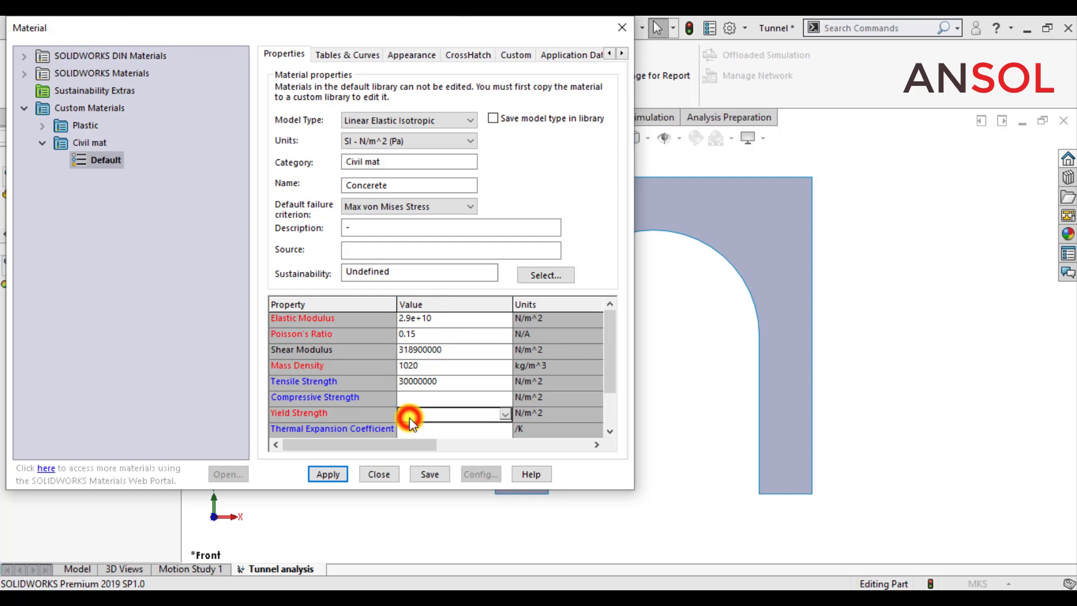
{"action": "type", "text": "2"}
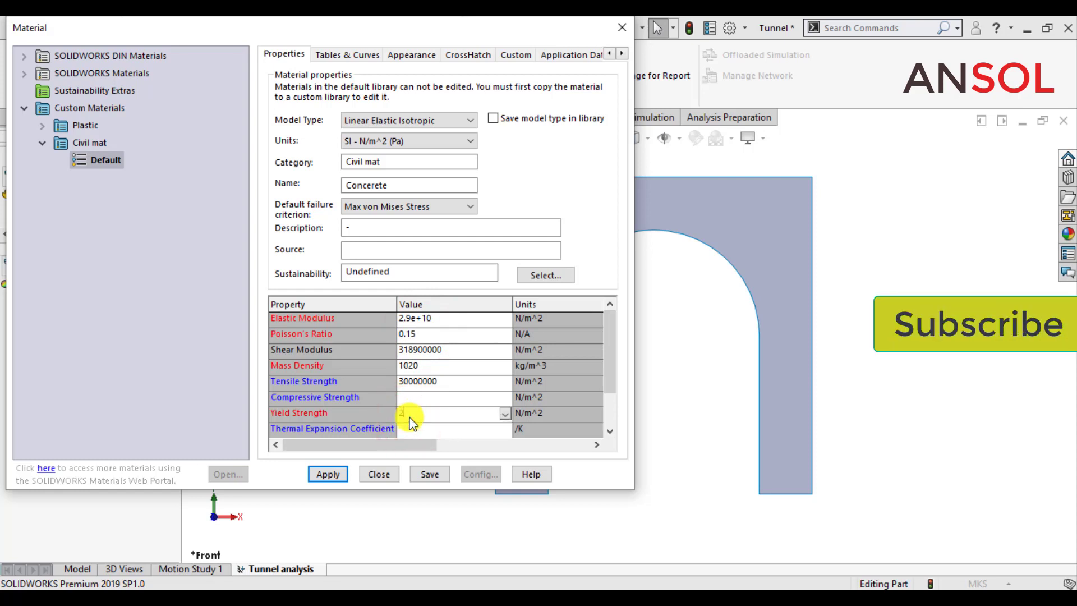
{"action": "type", "text": "8e+10"}
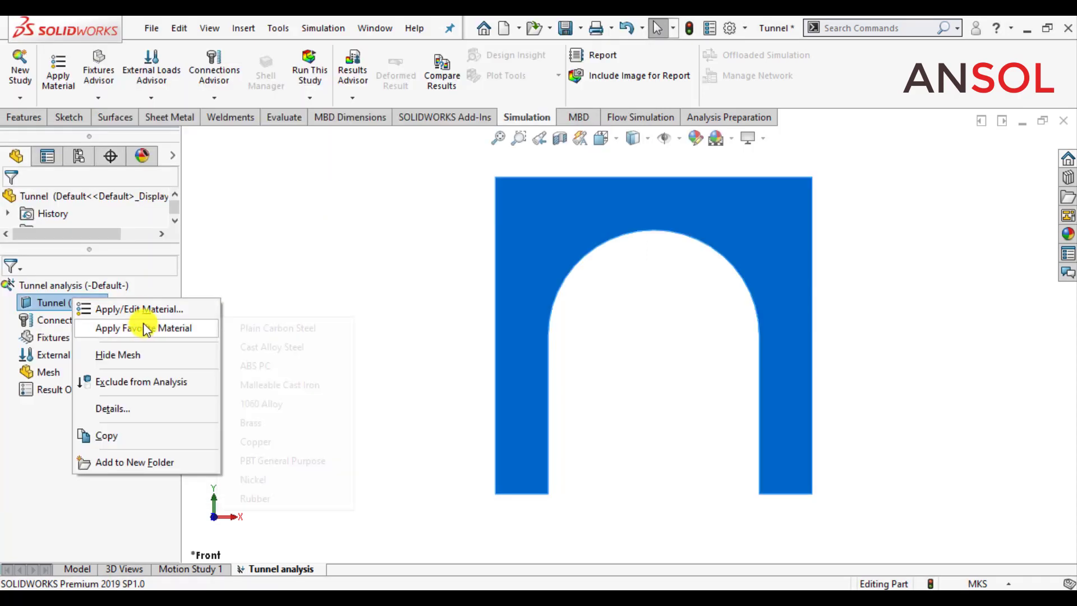
Step: Apply the custom Concerete material from the Civil mat category to the Tunnel body in the study
{"action": "left_click", "coordinate": [144, 310]}
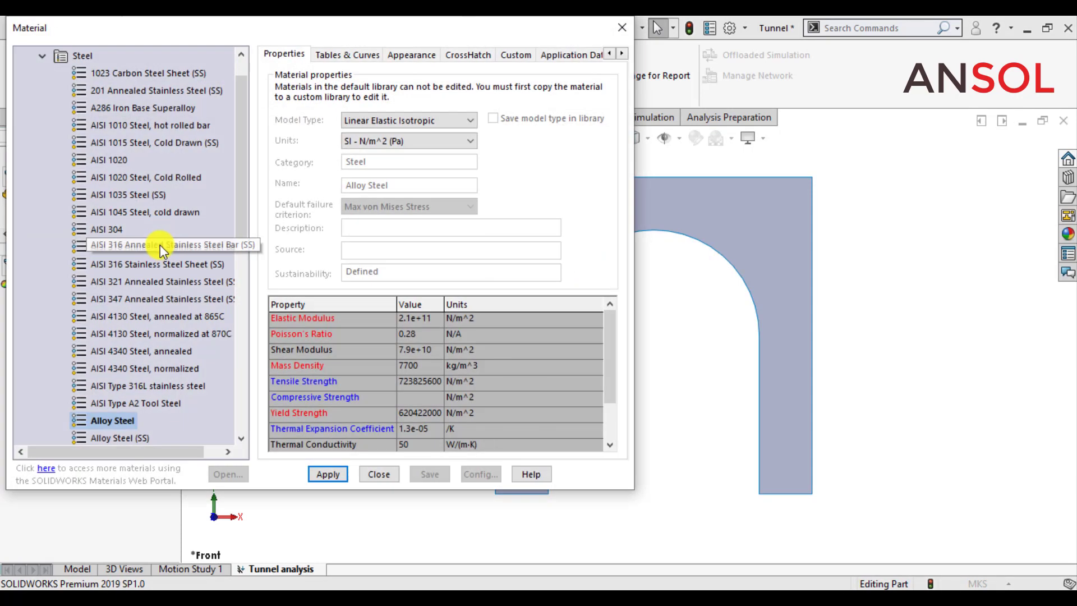
{"action": "left_click", "coordinate": [42, 55]}
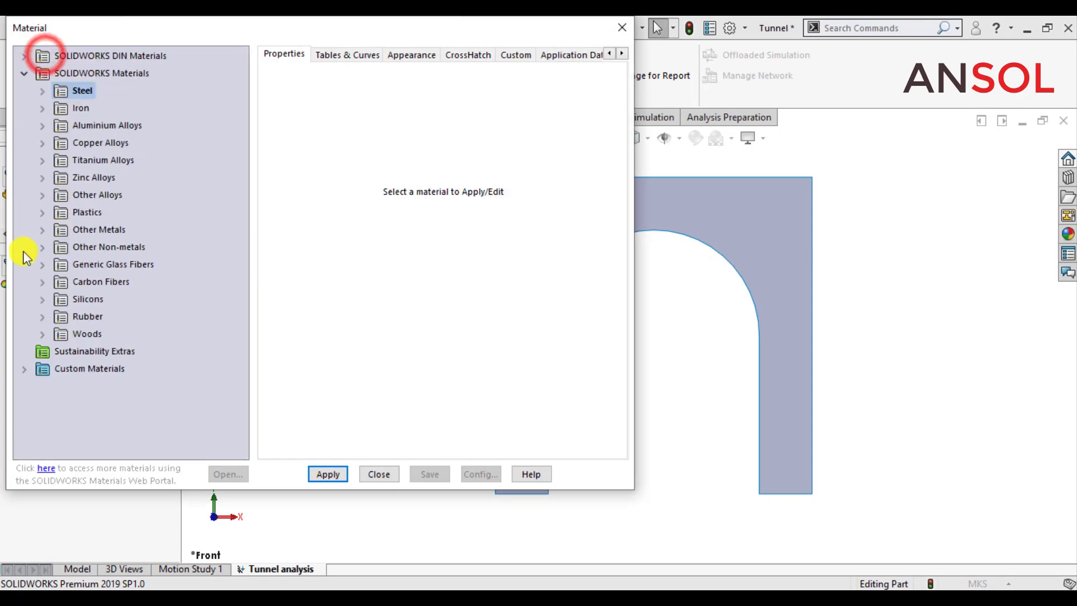
{"action": "left_click", "coordinate": [25, 369]}
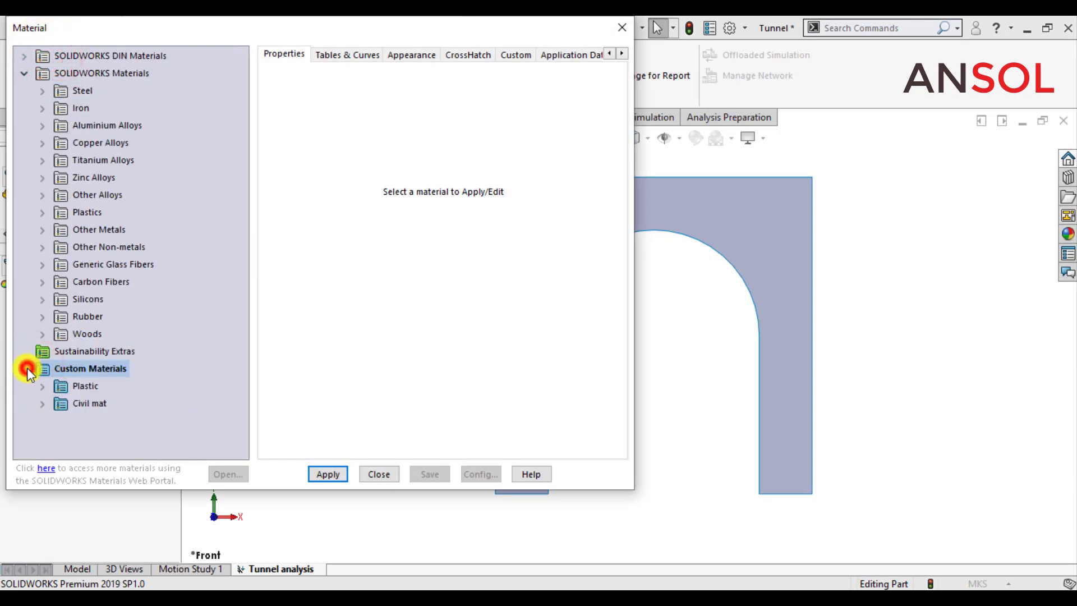
{"action": "left_click", "coordinate": [42, 403]}
{"action": "left_click", "coordinate": [107, 420]}
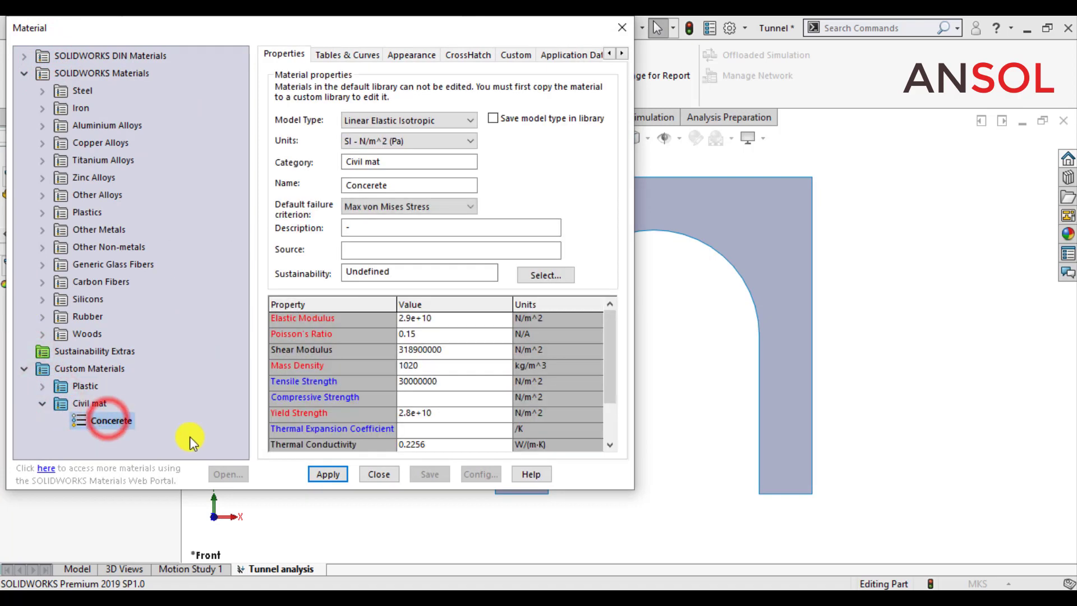
{"action": "left_click", "coordinate": [332, 475]}
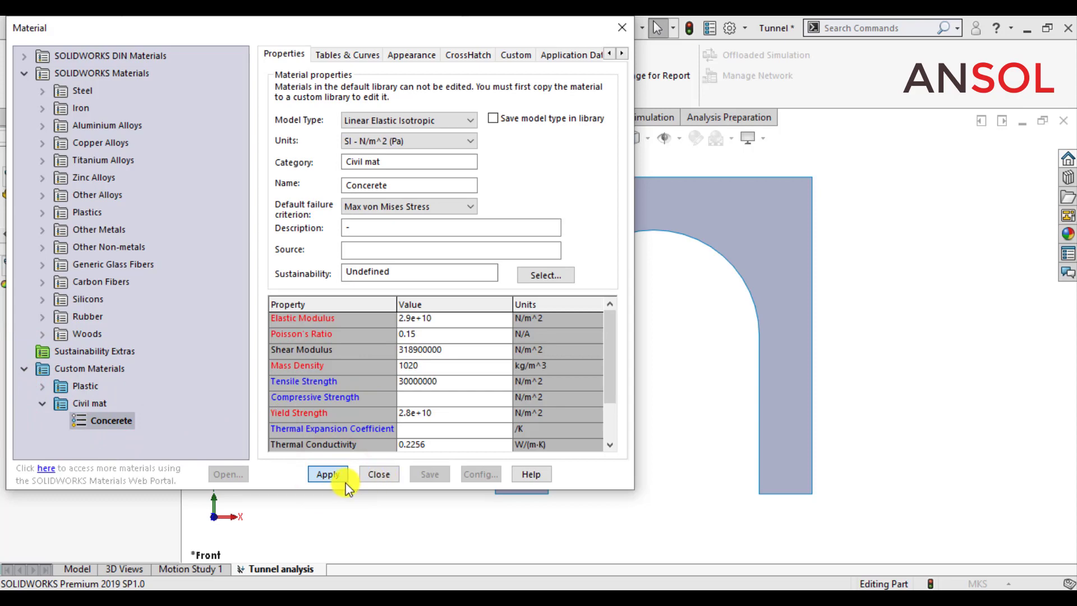
{"action": "left_click", "coordinate": [379, 474]}
{"action": "left_click", "coordinate": [365, 413]}
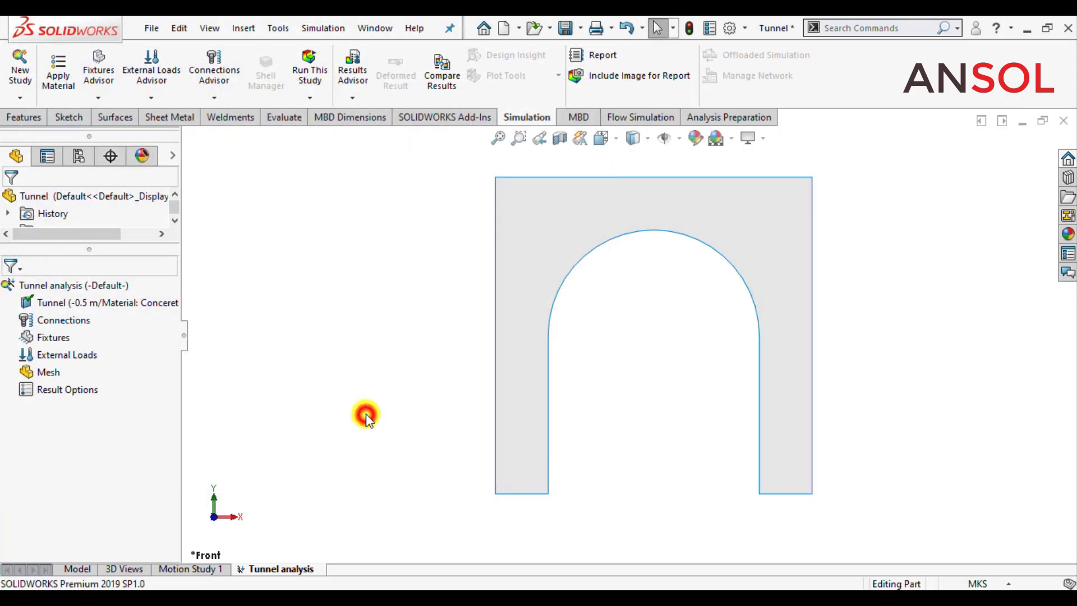
Step: Add a Fixed Geometry fixture to the bottom edges of both tunnel legs
{"action": "scroll", "coordinate": [365, 401], "scroll_direction": "up", "scroll_amount": 3}
{"action": "scroll", "coordinate": [651, 320], "scroll_direction": "down", "scroll_amount": 3}
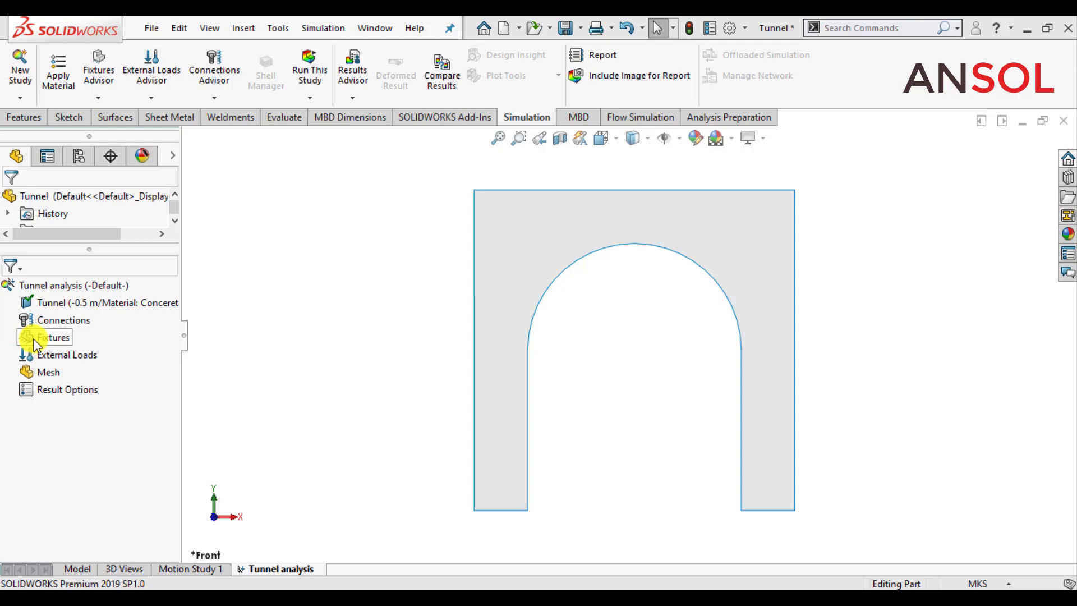
{"action": "right_click", "coordinate": [35, 340]}
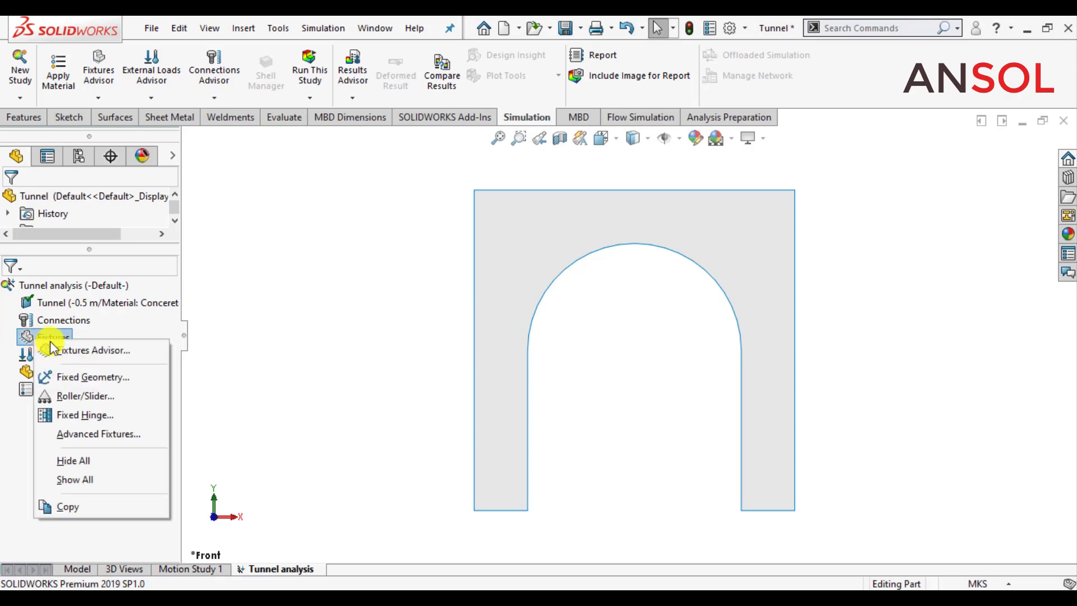
{"action": "left_click", "coordinate": [78, 376]}
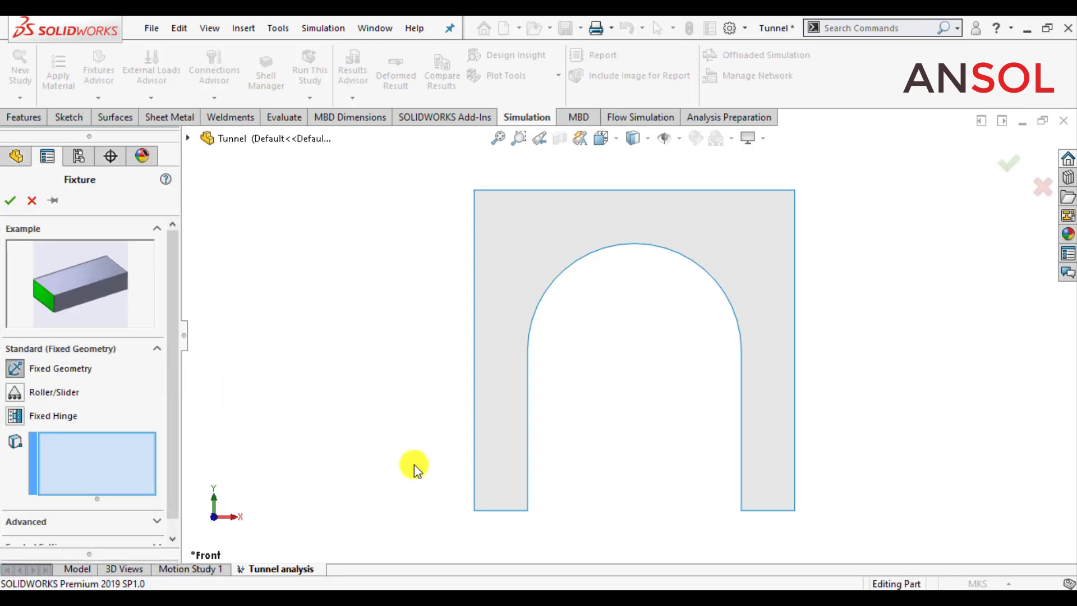
{"action": "left_click", "coordinate": [488, 513]}
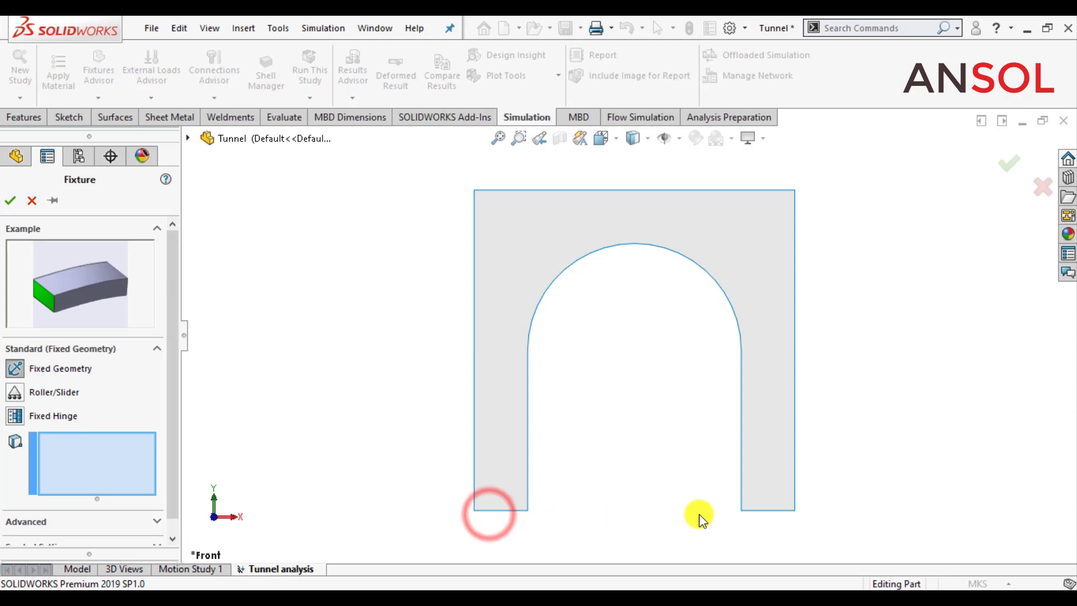
{"action": "left_click", "coordinate": [769, 513]}
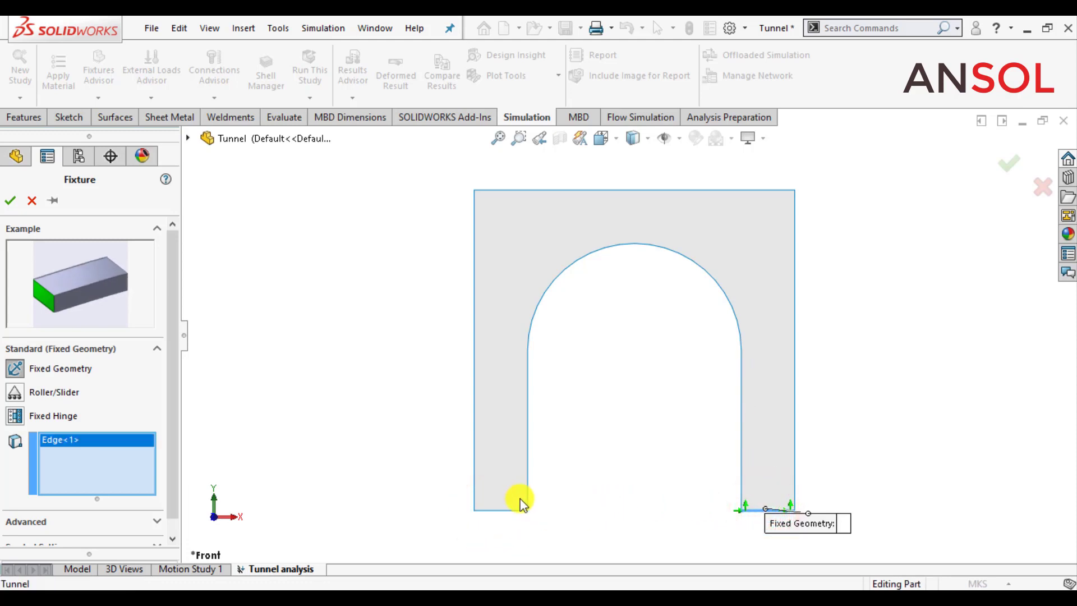
{"action": "left_click", "coordinate": [503, 512]}
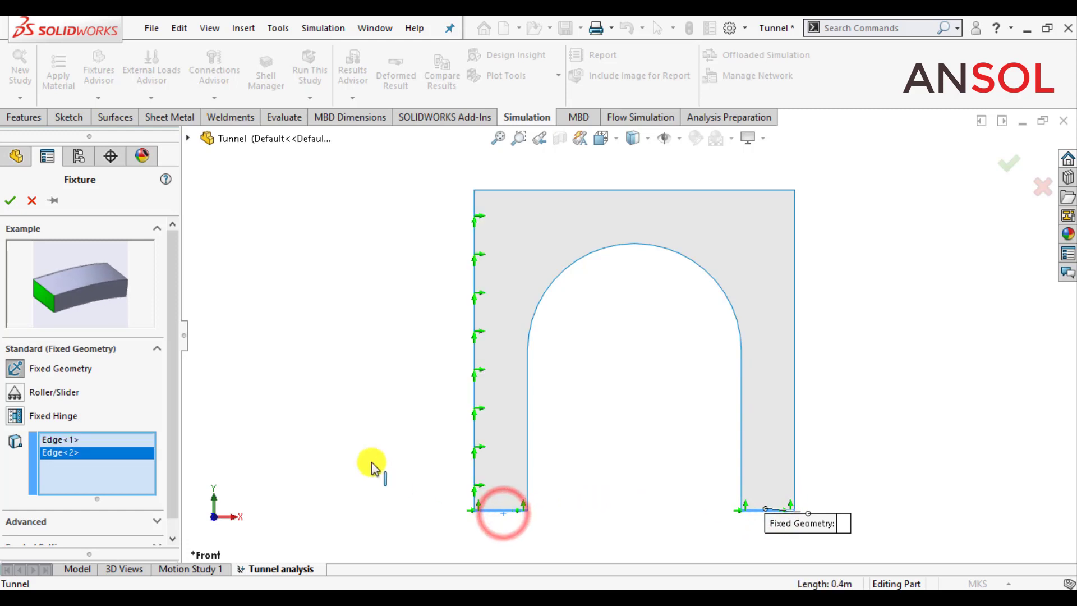
{"action": "left_click", "coordinate": [11, 202]}
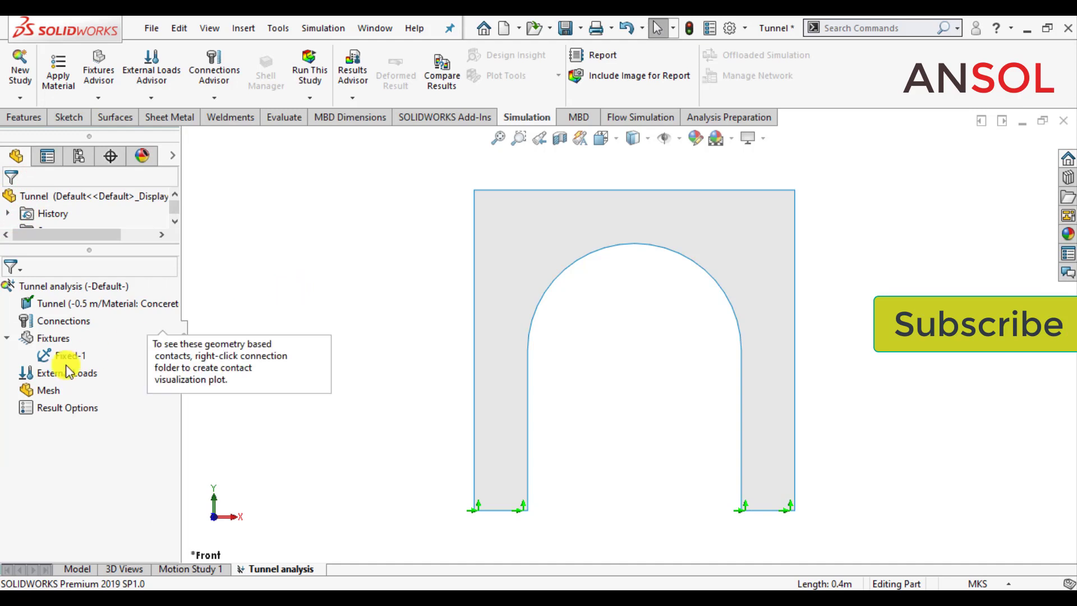
Step: Apply a 1 N/mm^2 (MPa) pressure normal to the tunnel's two outer side edges and its top edge
{"action": "right_click", "coordinate": [56, 372]}
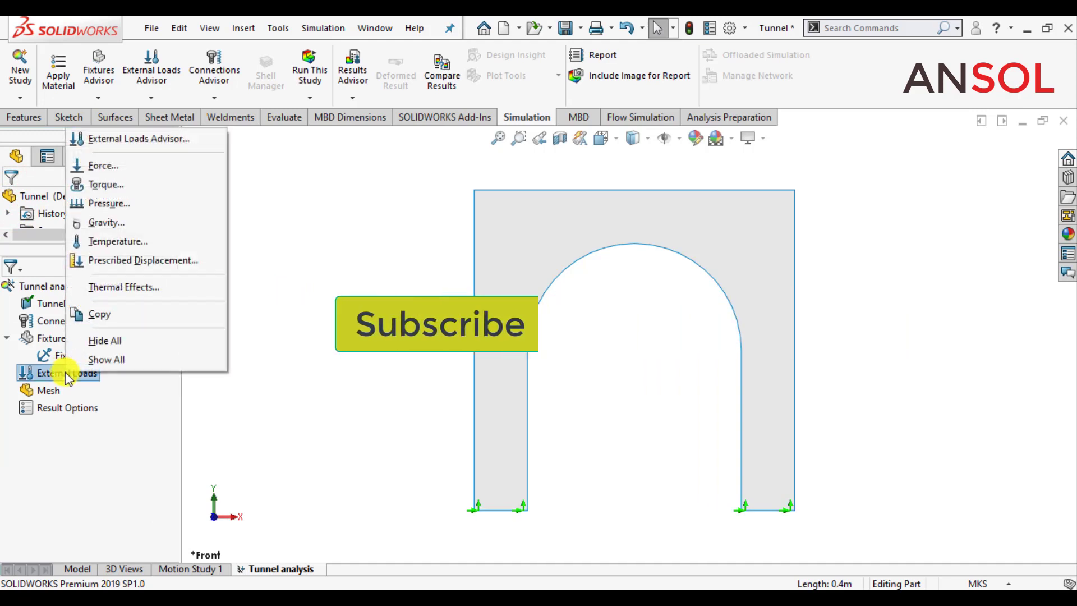
{"action": "left_click", "coordinate": [101, 202]}
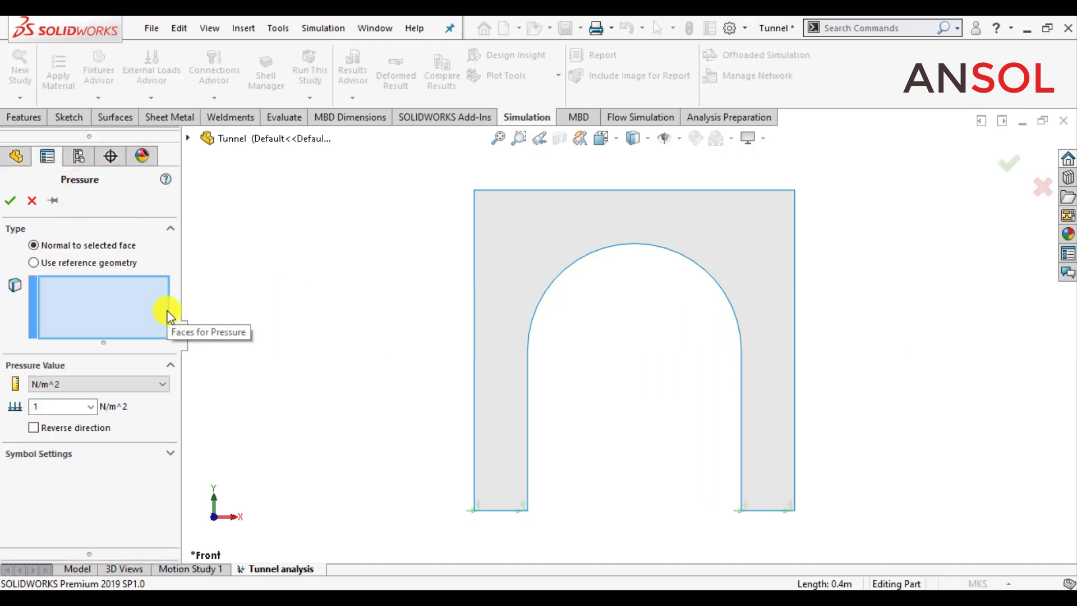
{"action": "left_click", "coordinate": [71, 384]}
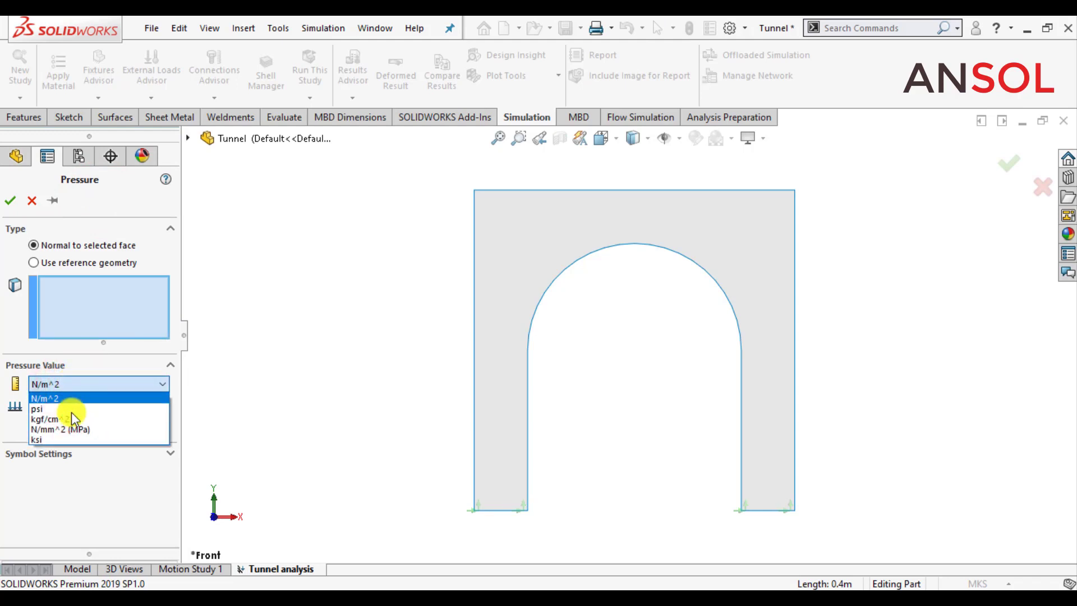
{"action": "left_click", "coordinate": [72, 427]}
{"action": "double_click", "coordinate": [56, 404]}
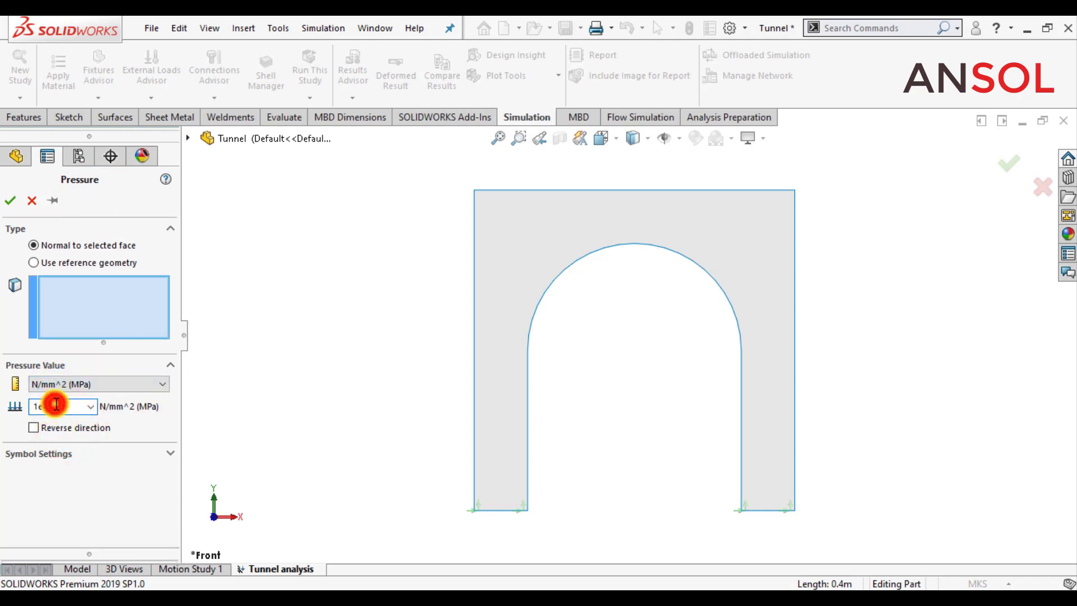
{"action": "left_click_drag", "start_coordinate": [56, 404], "coordinate": [41, 408]}
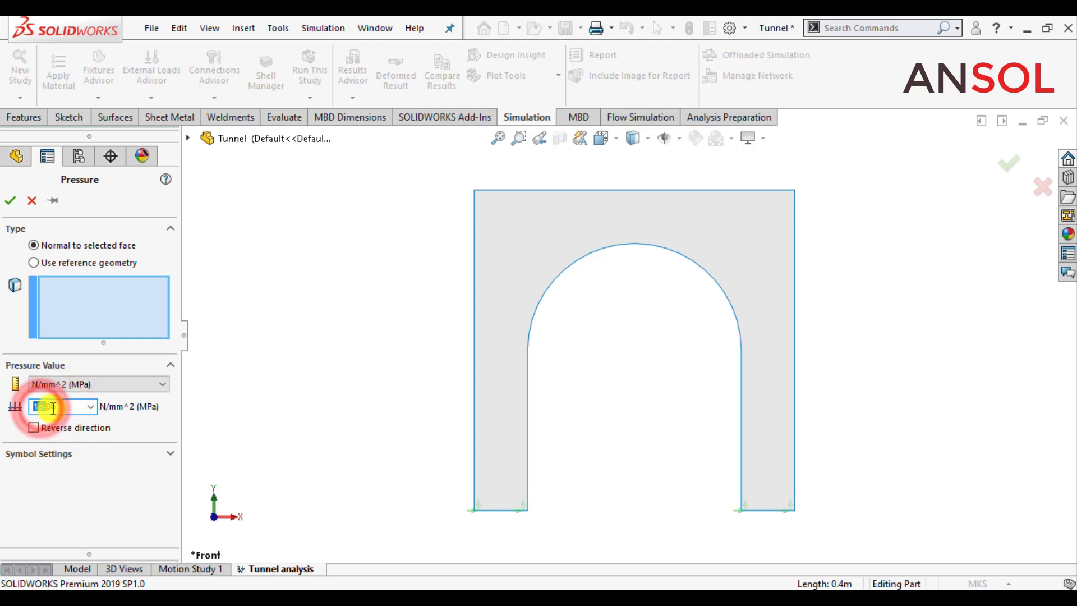
{"action": "type", "text": "1"}
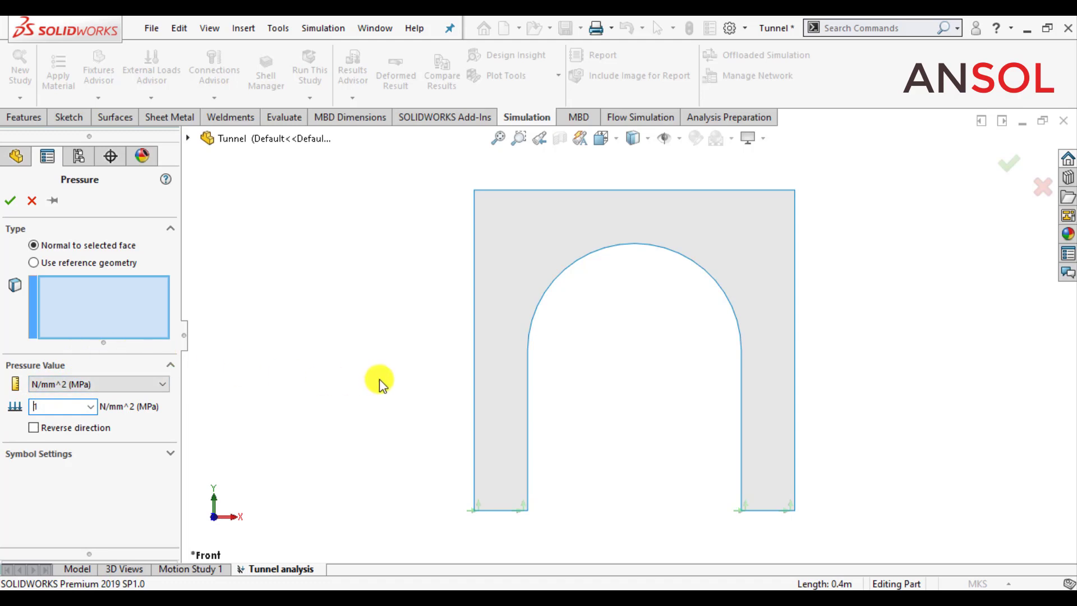
{"action": "left_click", "coordinate": [472, 374]}
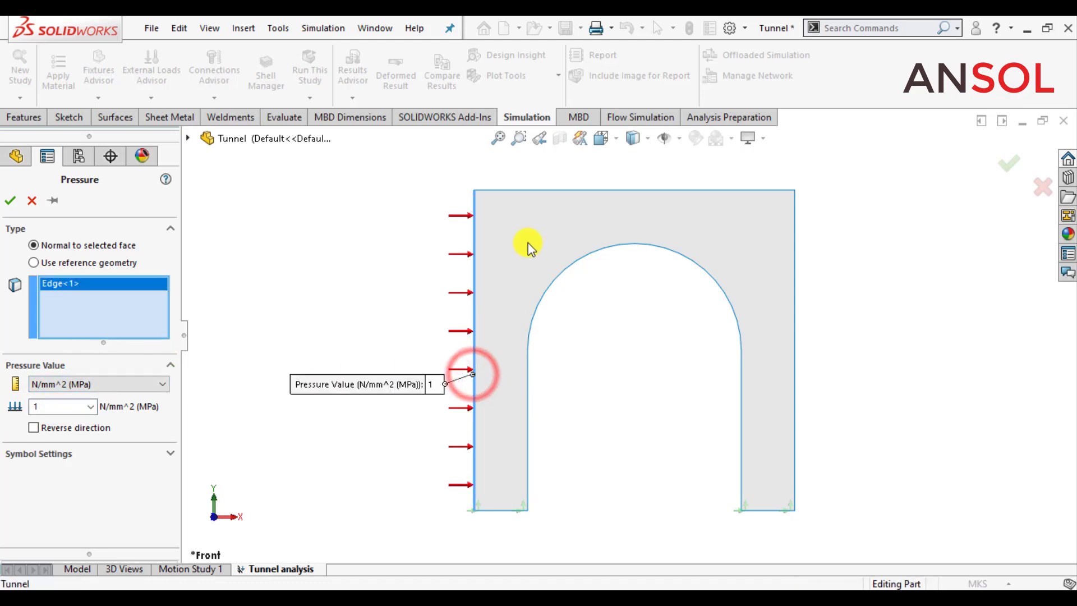
{"action": "left_click", "coordinate": [550, 191]}
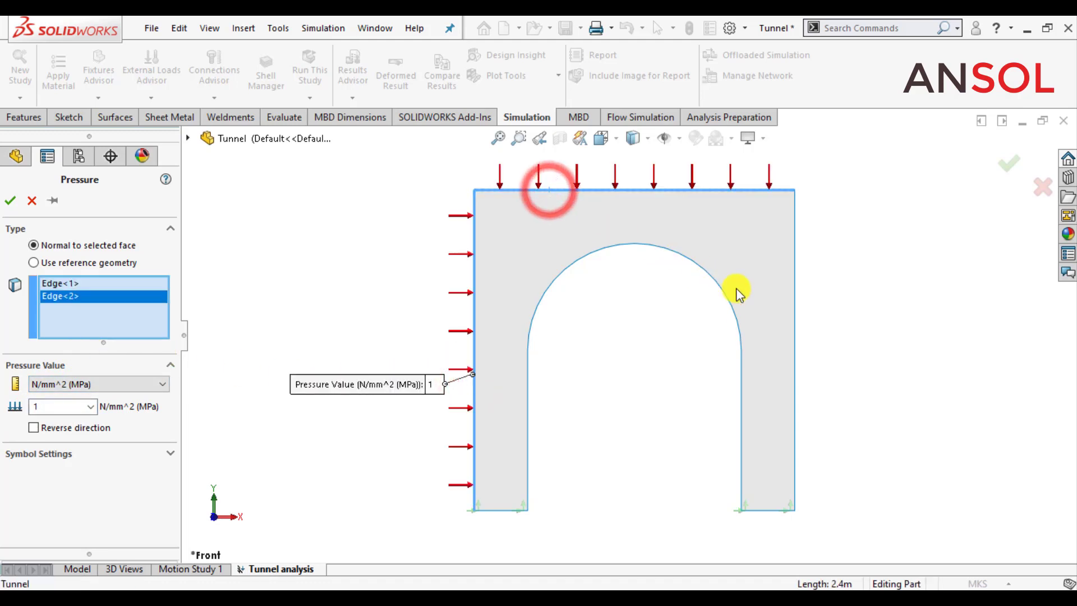
{"action": "left_click", "coordinate": [794, 296]}
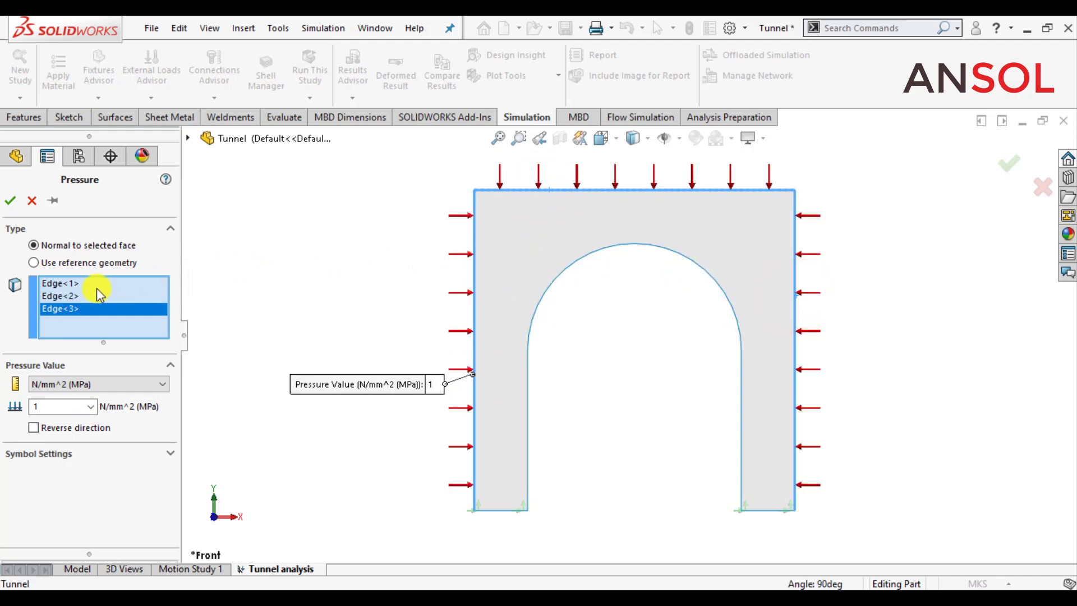
{"action": "left_click", "coordinate": [12, 202]}
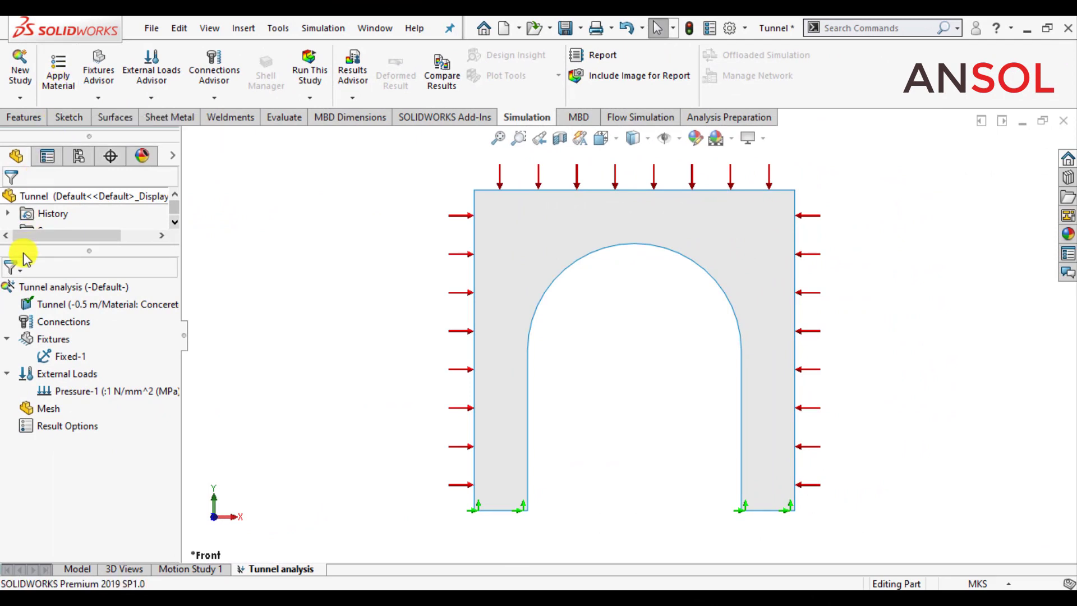
Step: Run the tunnel study using the shear modulus modified according to the elastic modulus and Poisson's ratio formula
{"action": "left_click", "coordinate": [308, 70]}
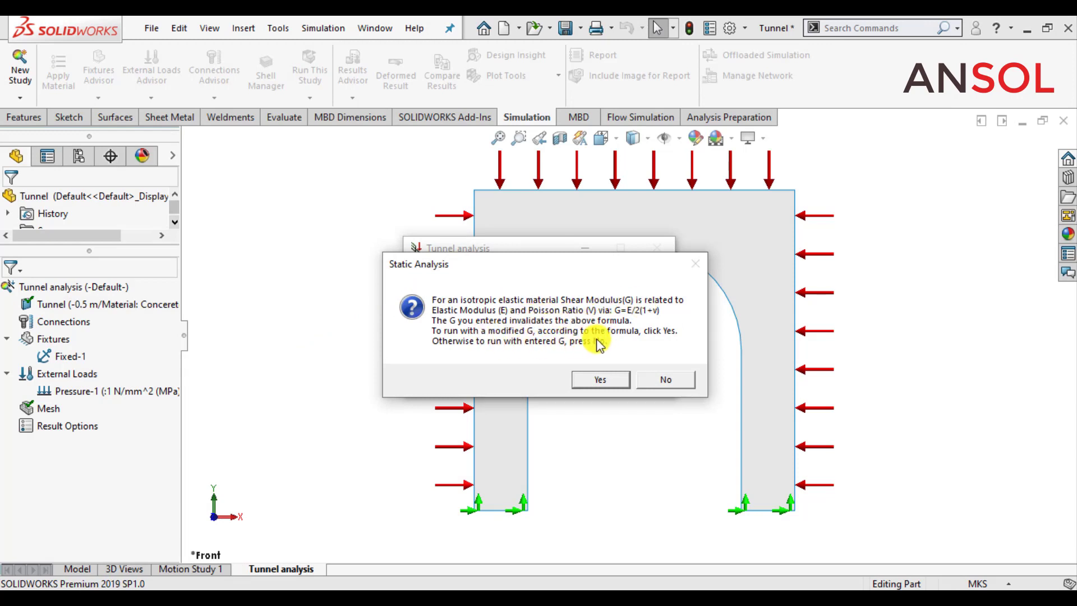
{"action": "left_click", "coordinate": [594, 381]}
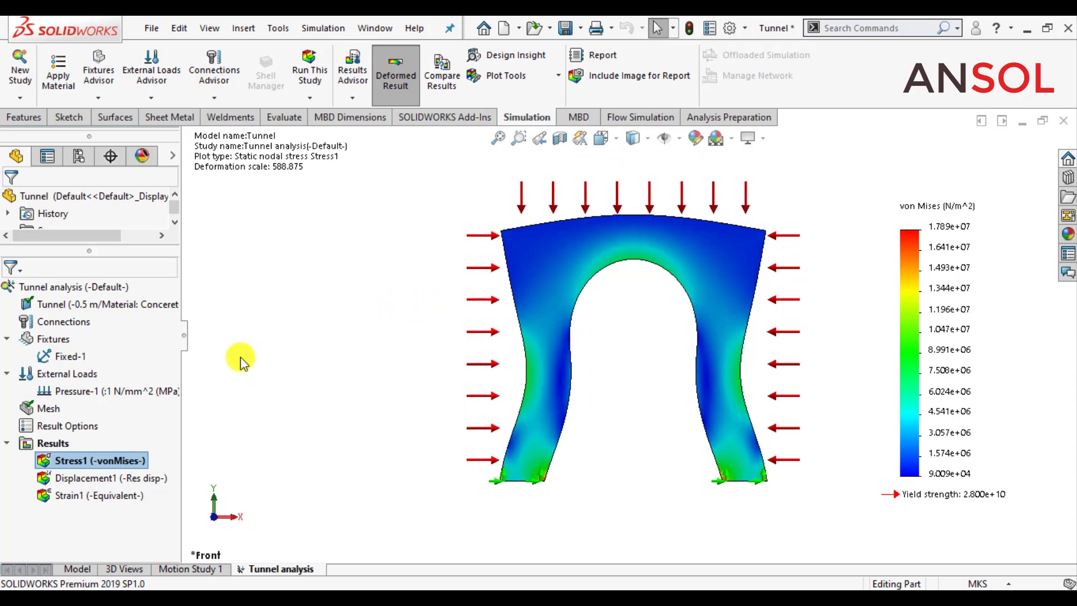
Step: Set the von Mises stress plot's units to N/mm^2 (MPa) and its legend number format to floating
{"action": "right_click", "coordinate": [114, 466]}
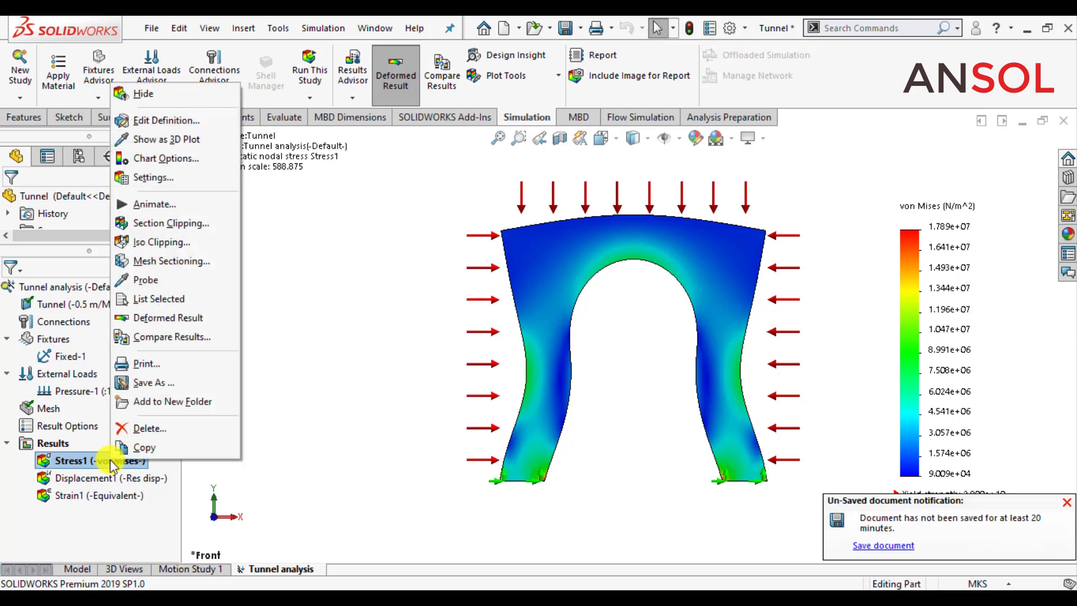
{"action": "left_click", "coordinate": [147, 122]}
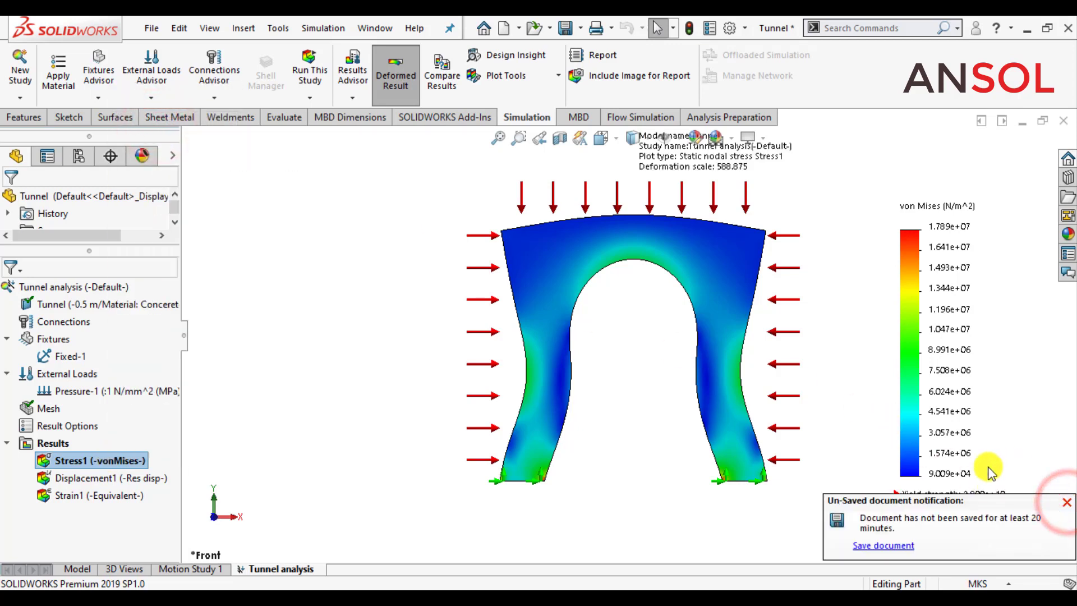
{"action": "left_click", "coordinate": [1067, 501]}
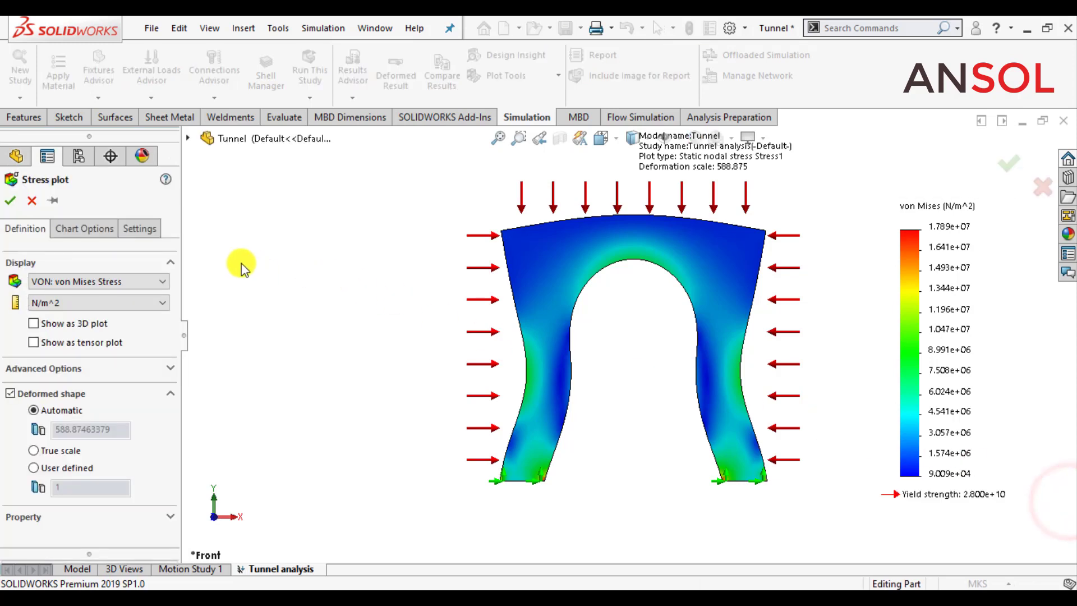
{"action": "left_click", "coordinate": [82, 304]}
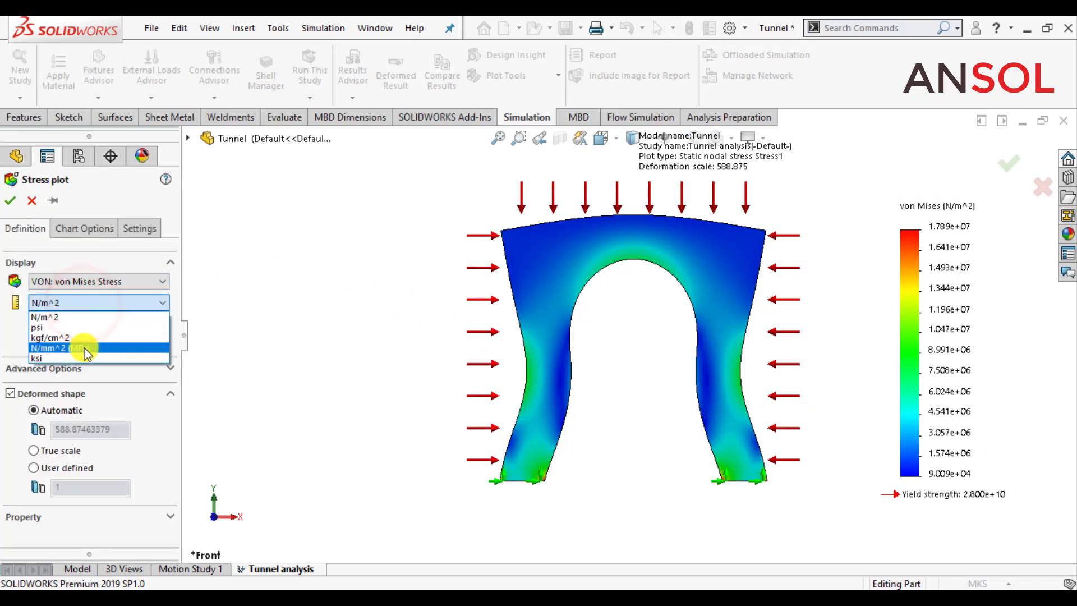
{"action": "left_click", "coordinate": [83, 345]}
{"action": "left_click", "coordinate": [75, 232]}
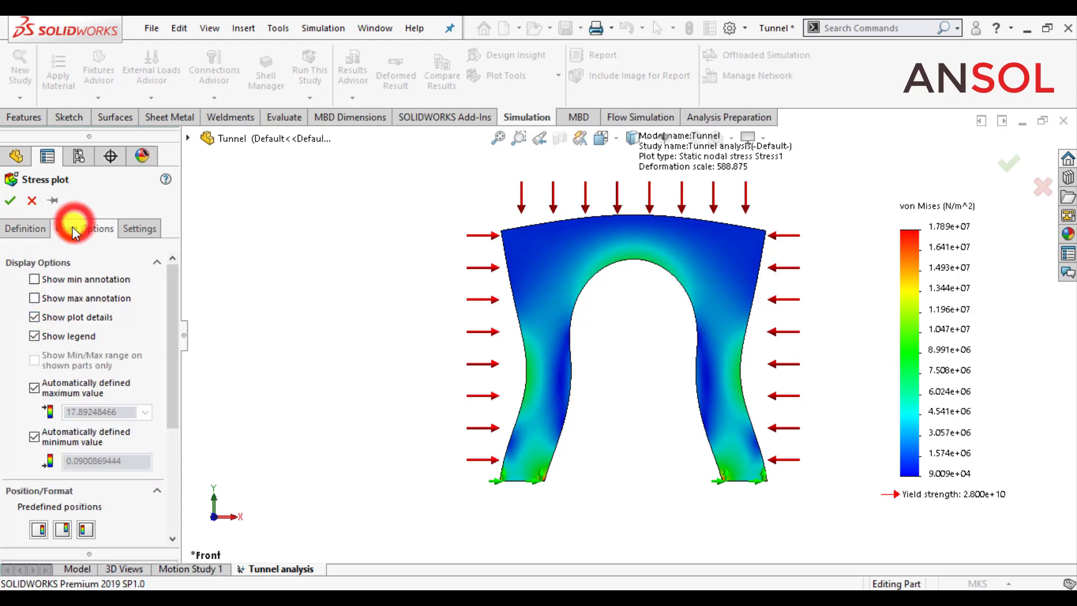
{"action": "left_click_drag", "start_coordinate": [172, 352], "coordinate": [172, 421]}
{"action": "left_click", "coordinate": [63, 503]}
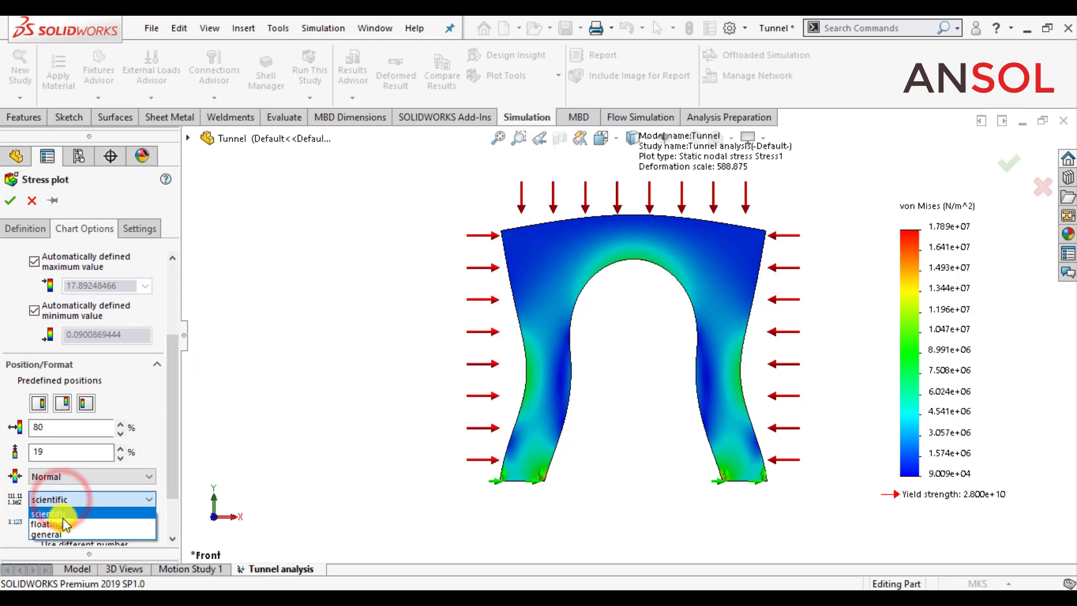
{"action": "left_click", "coordinate": [60, 522]}
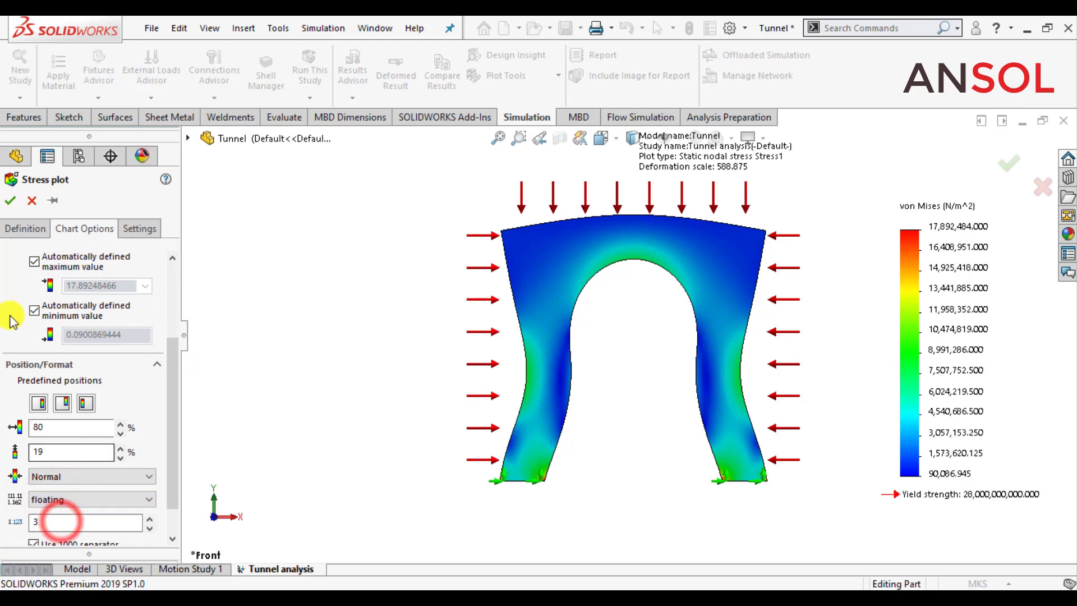
Step: Display the stress plot's deformed shape at true scale and apply the plot settings
{"action": "left_click", "coordinate": [23, 224]}
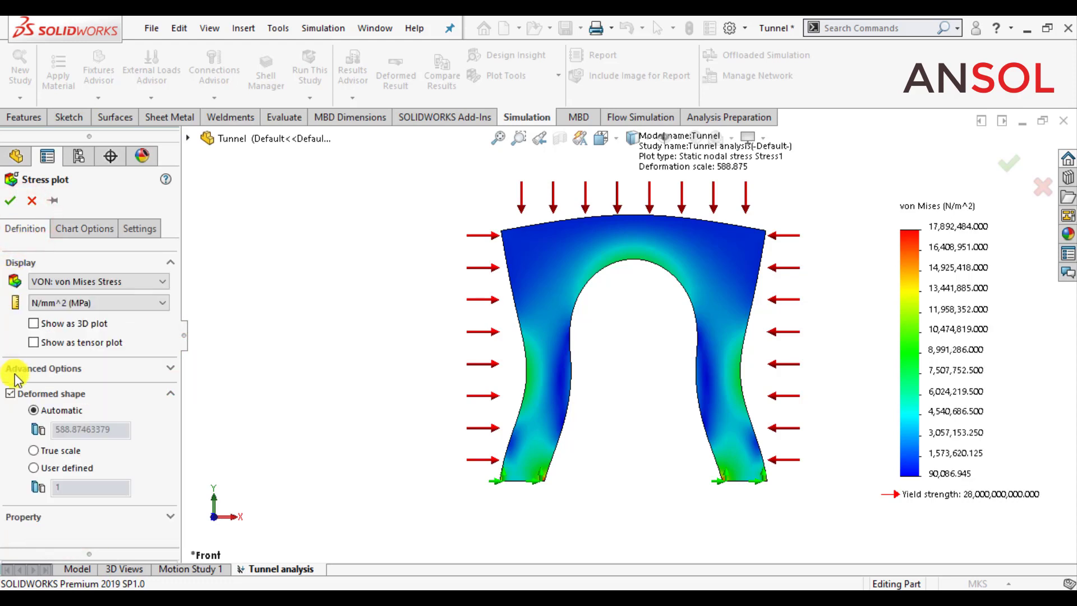
{"action": "left_click", "coordinate": [35, 451]}
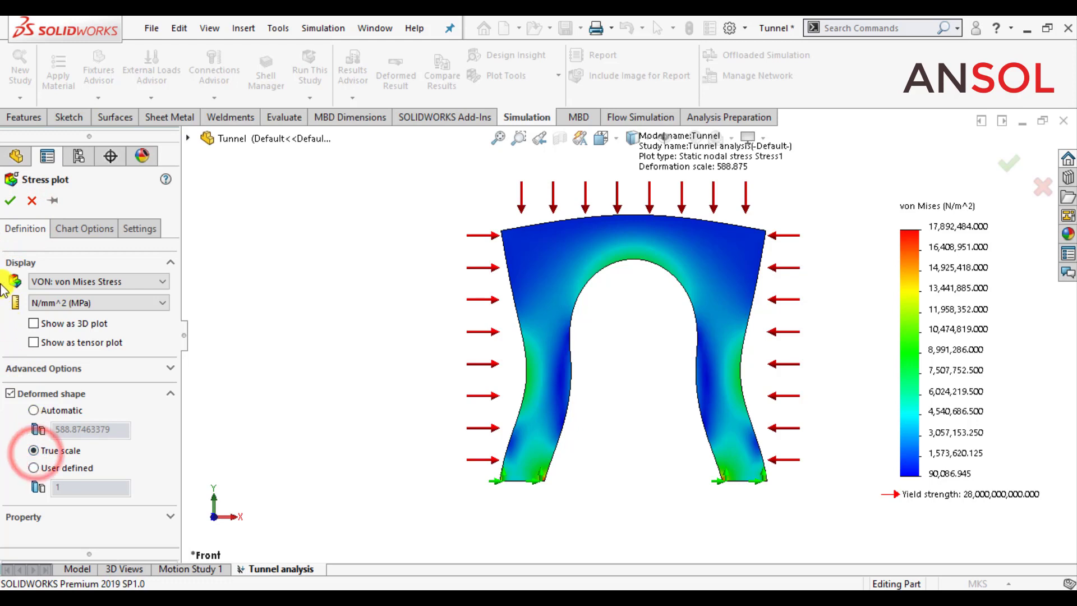
{"action": "left_click", "coordinate": [10, 200]}
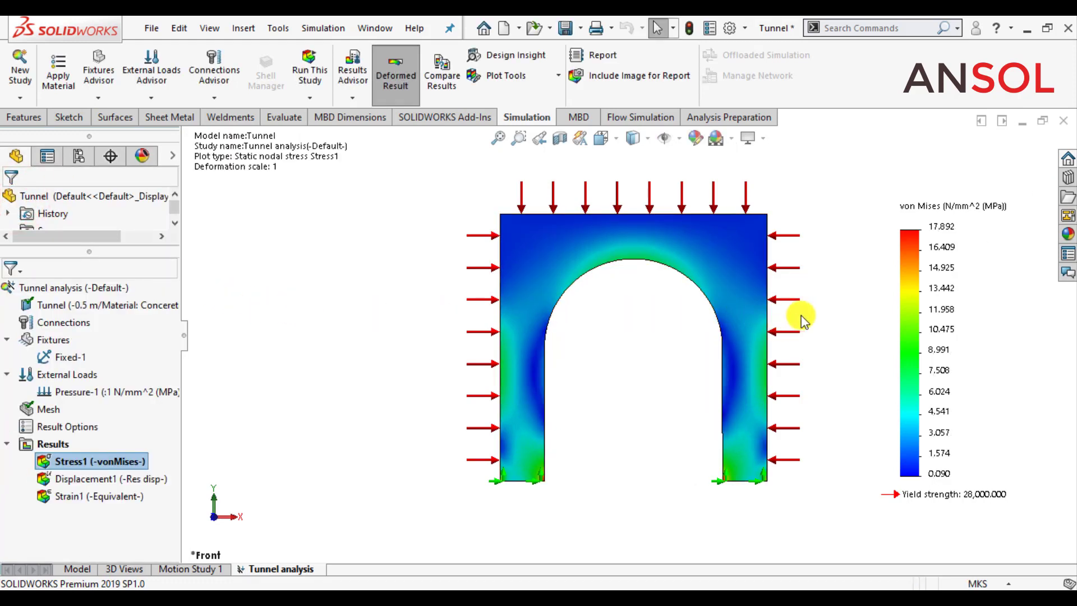
Step: Show the maximum annotation on the stress plot and move its label below and away from the tunnel leg
{"action": "scroll", "coordinate": [833, 275], "scroll_direction": "down", "scroll_amount": 2}
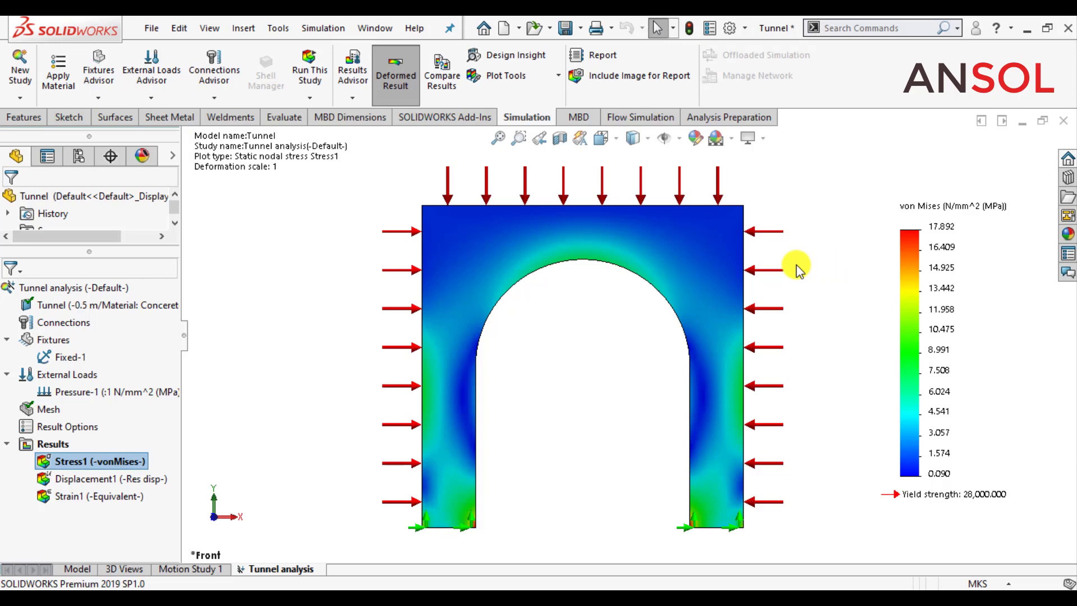
{"action": "right_click", "coordinate": [114, 464]}
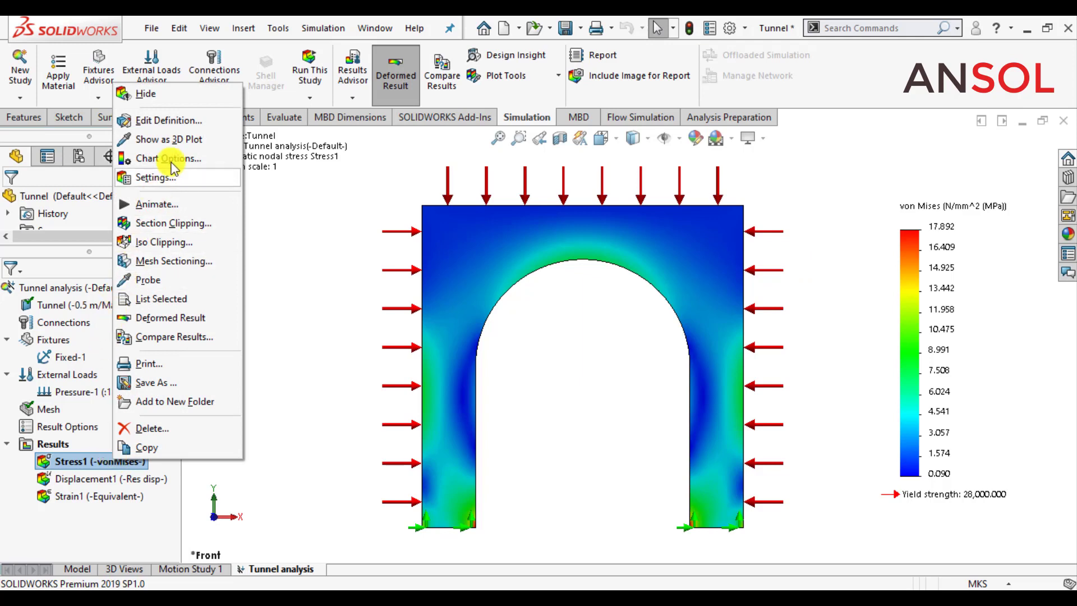
{"action": "left_click", "coordinate": [180, 120]}
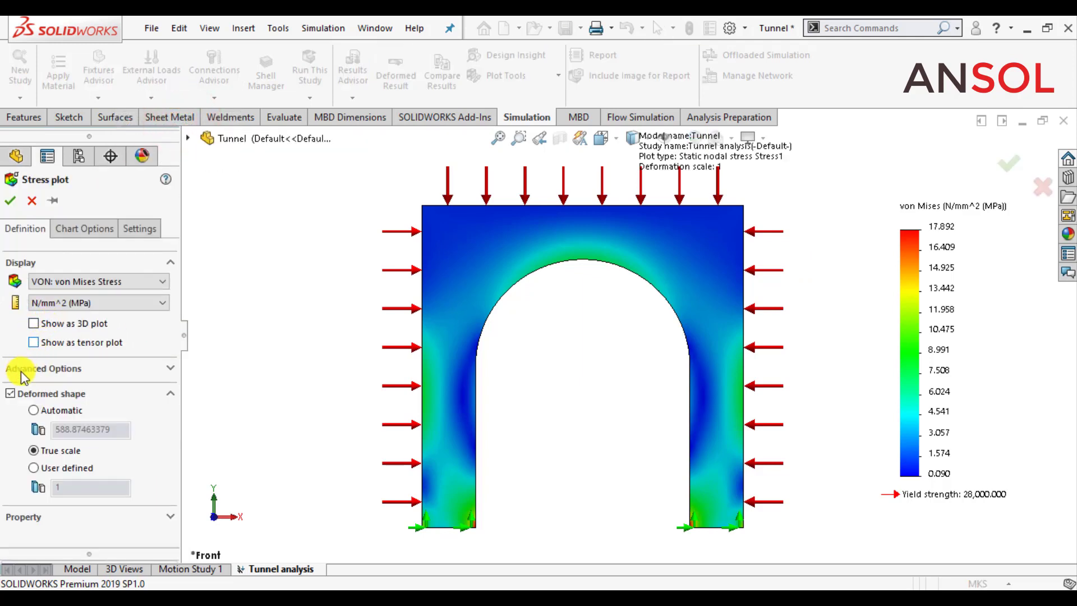
{"action": "left_click", "coordinate": [84, 227]}
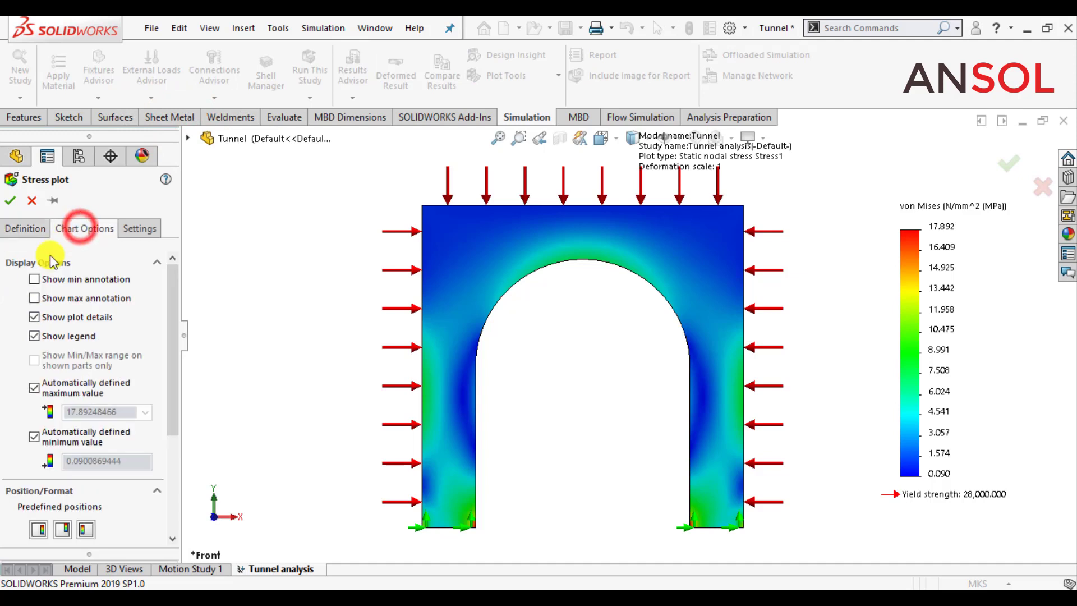
{"action": "left_click", "coordinate": [34, 298]}
{"action": "left_click", "coordinate": [10, 200]}
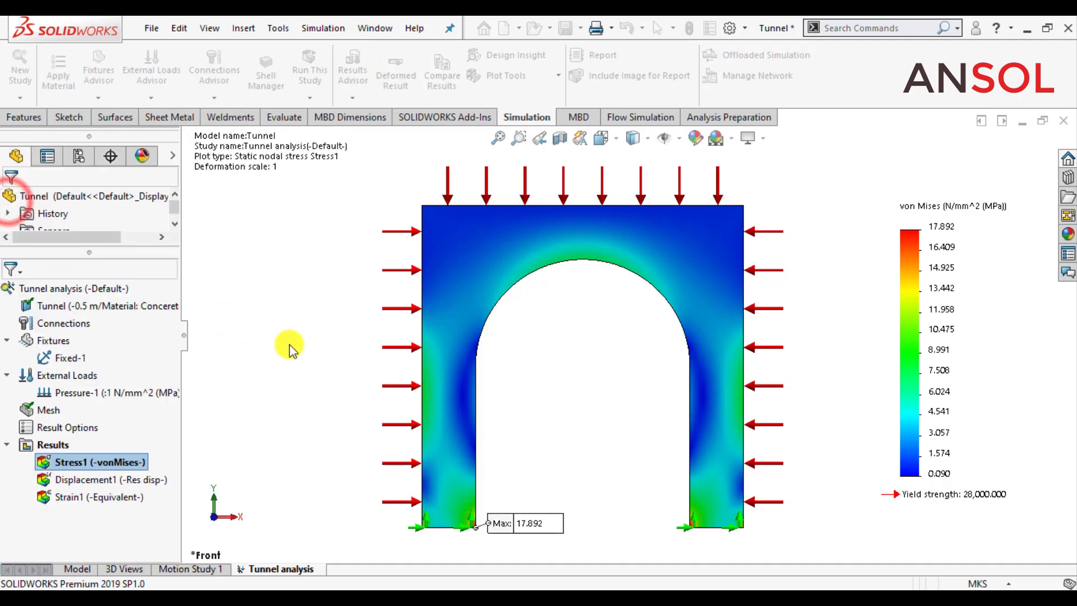
{"action": "left_click_drag", "start_coordinate": [532, 528], "coordinate": [557, 563]}
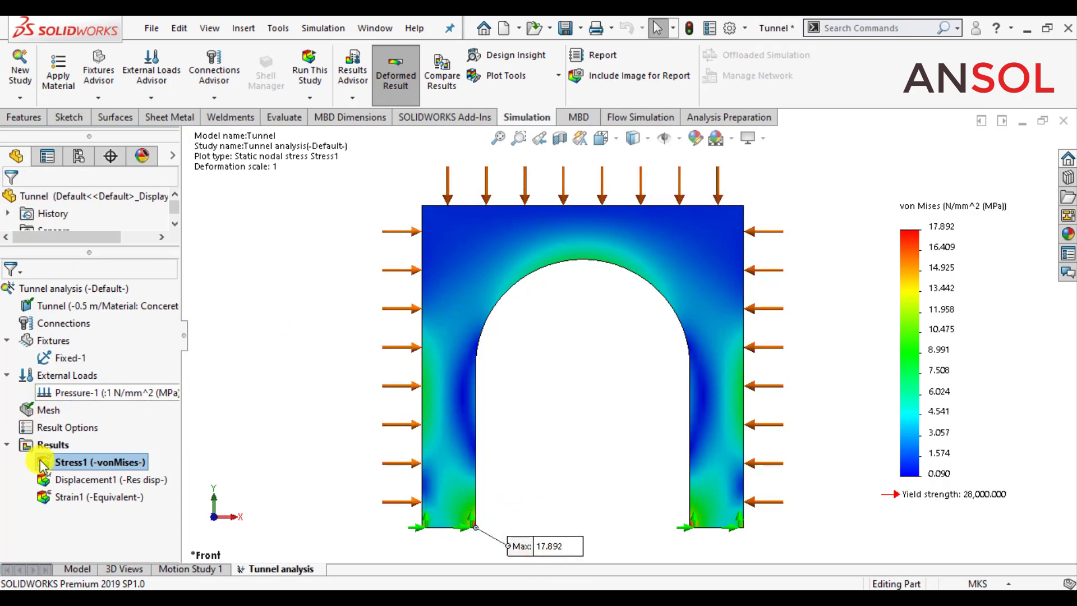
Step: Play the animation of the von Mises stress plot and close it
{"action": "right_click", "coordinate": [90, 461]}
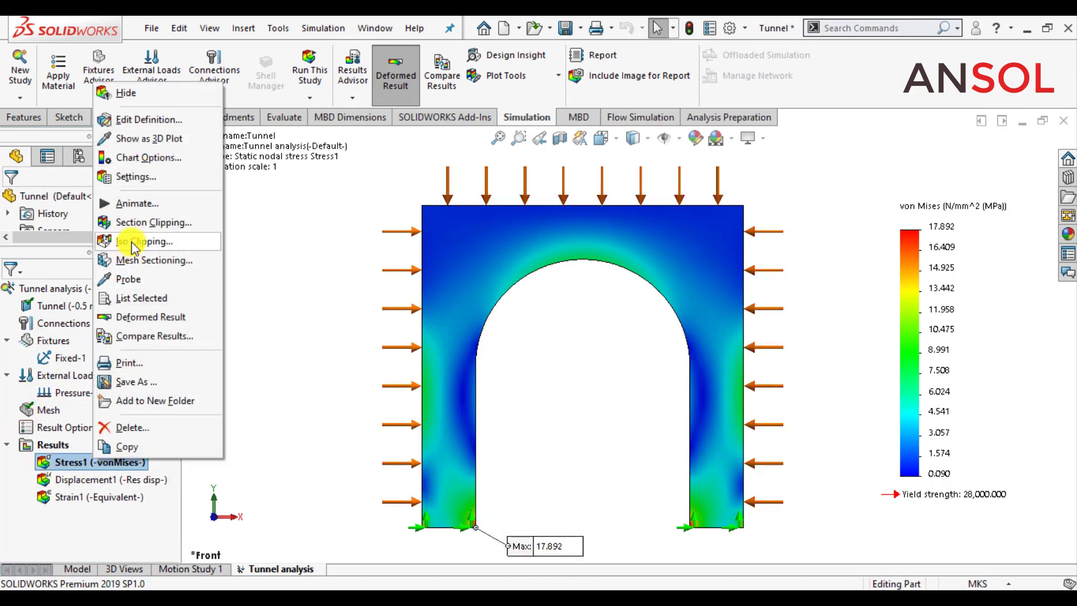
{"action": "left_click", "coordinate": [145, 203]}
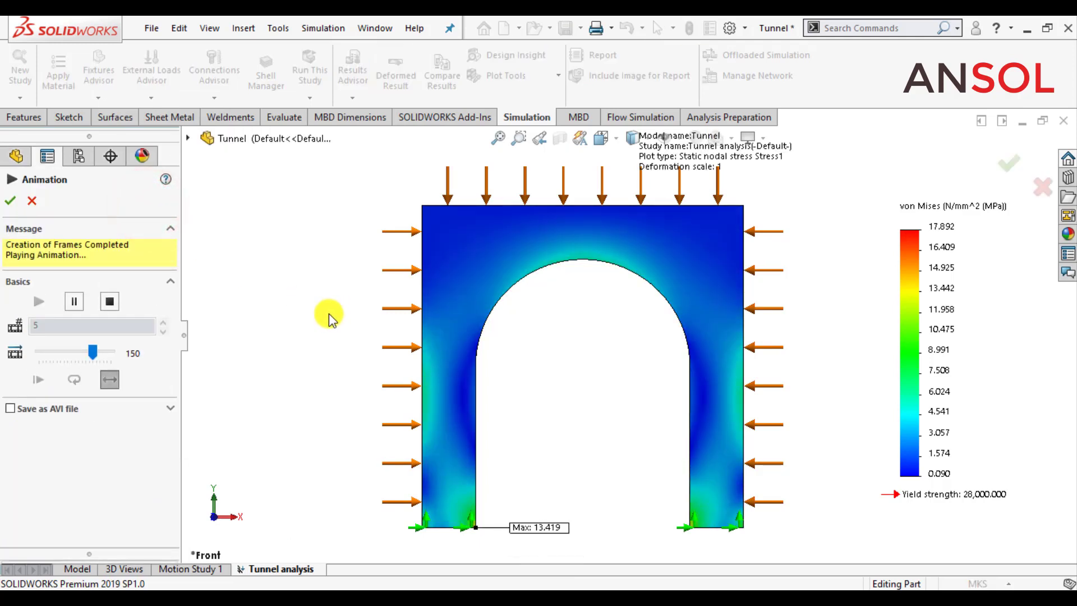
{"action": "left_click", "coordinate": [13, 201]}
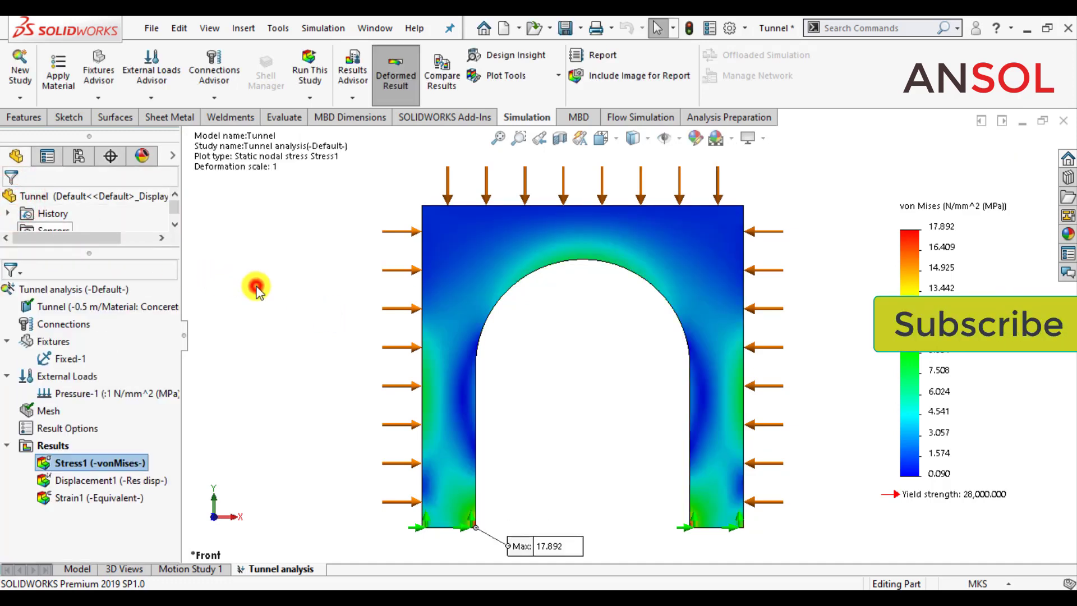
Step: Display the resultant displacement plot and set its deformed shape to a user-defined scale of 200
{"action": "double_click", "coordinate": [91, 480]}
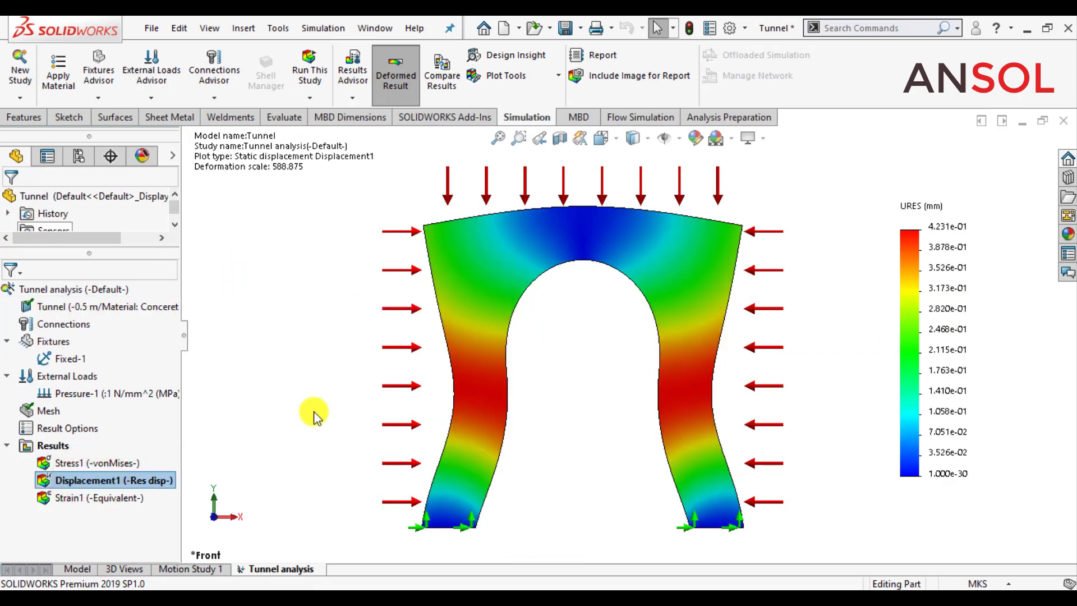
{"action": "right_click", "coordinate": [122, 488]}
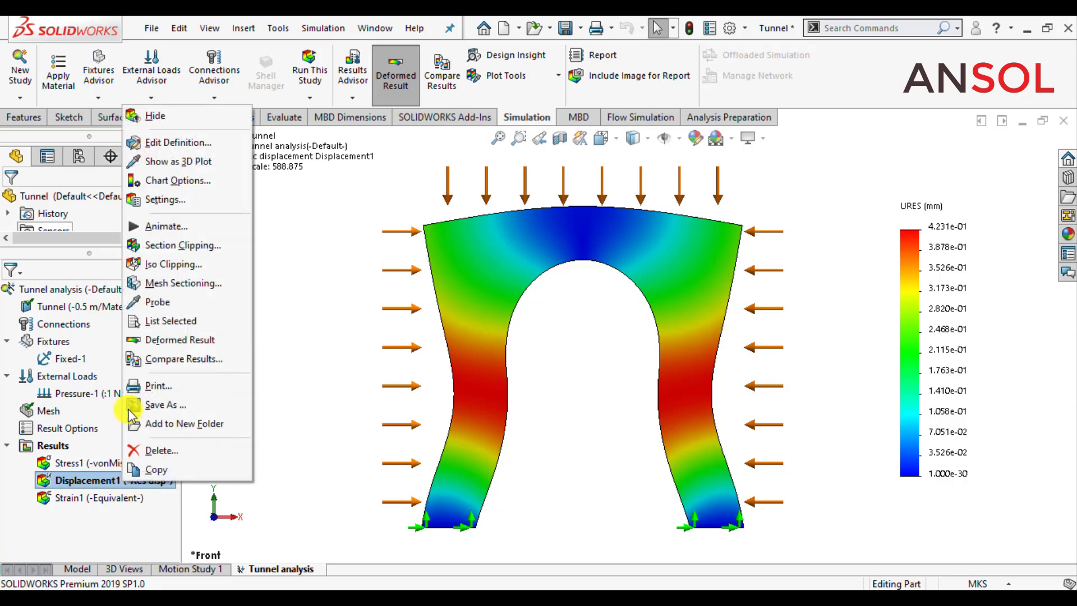
{"action": "left_click", "coordinate": [168, 145]}
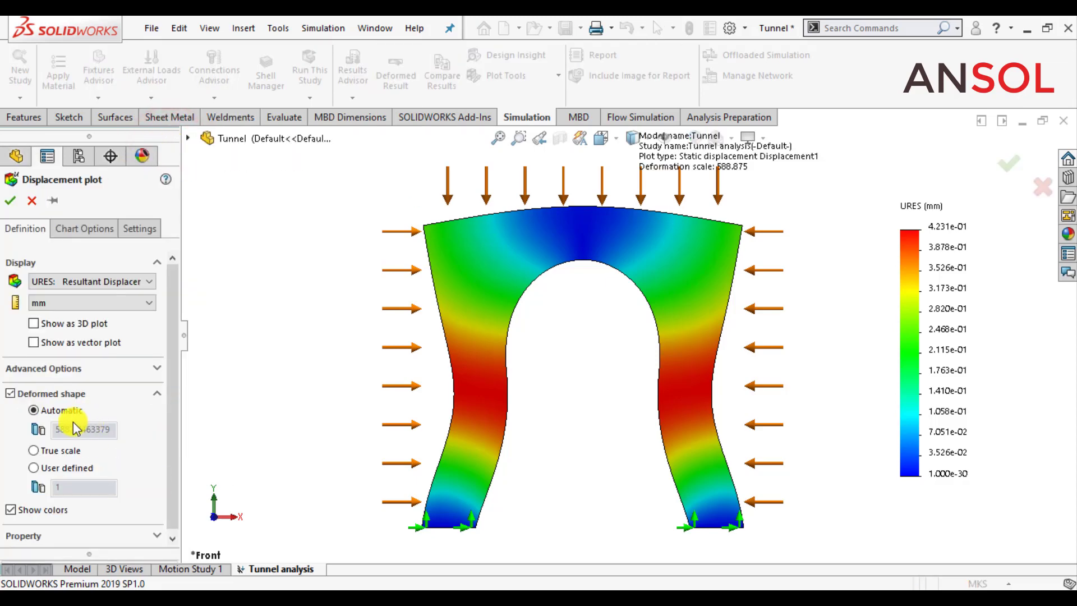
{"action": "left_click", "coordinate": [33, 468]}
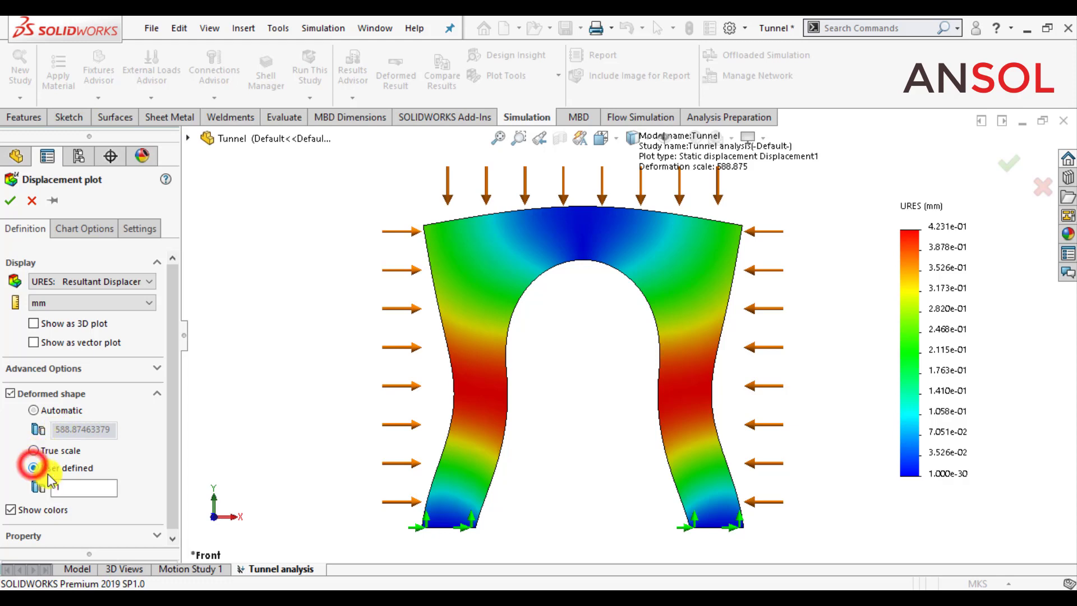
{"action": "left_click", "coordinate": [81, 488]}
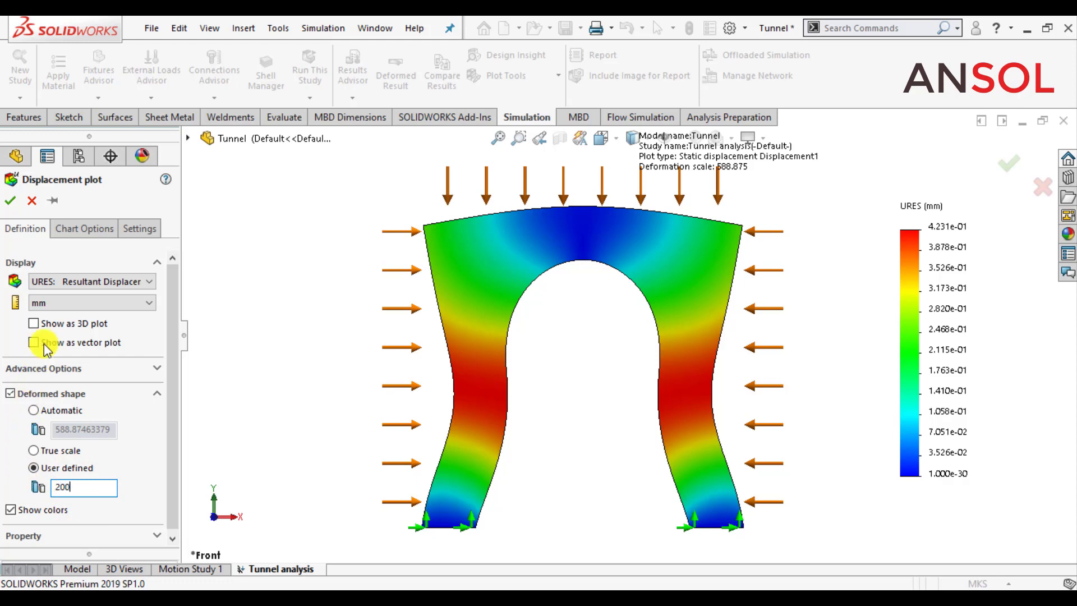
Step: Show the maximum annotation on the displacement plot, set its legend number format to floating, and apply the settings
{"action": "left_click", "coordinate": [77, 230]}
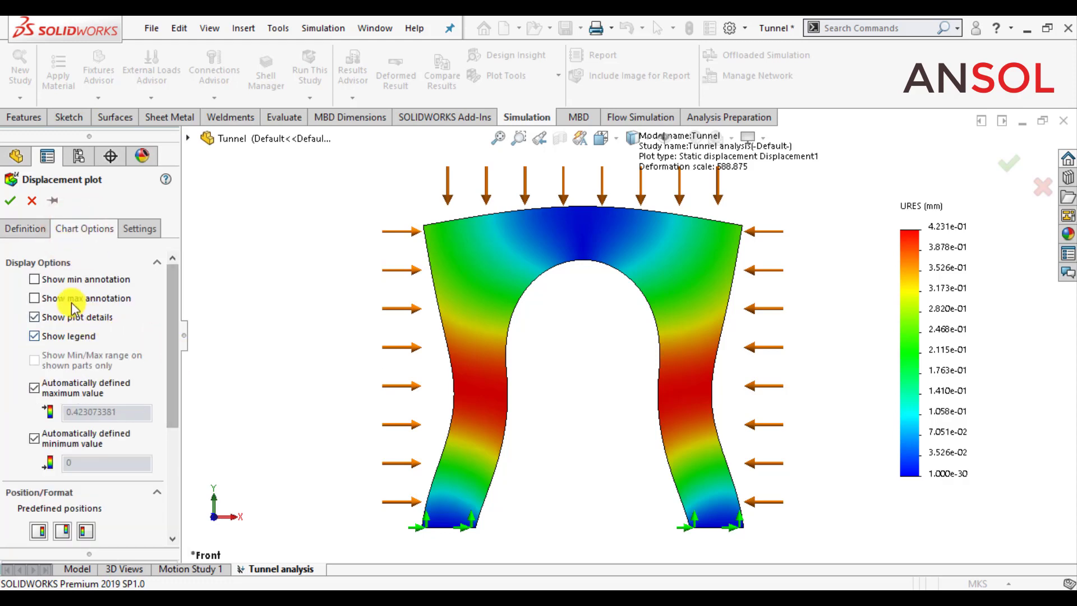
{"action": "left_click", "coordinate": [34, 298]}
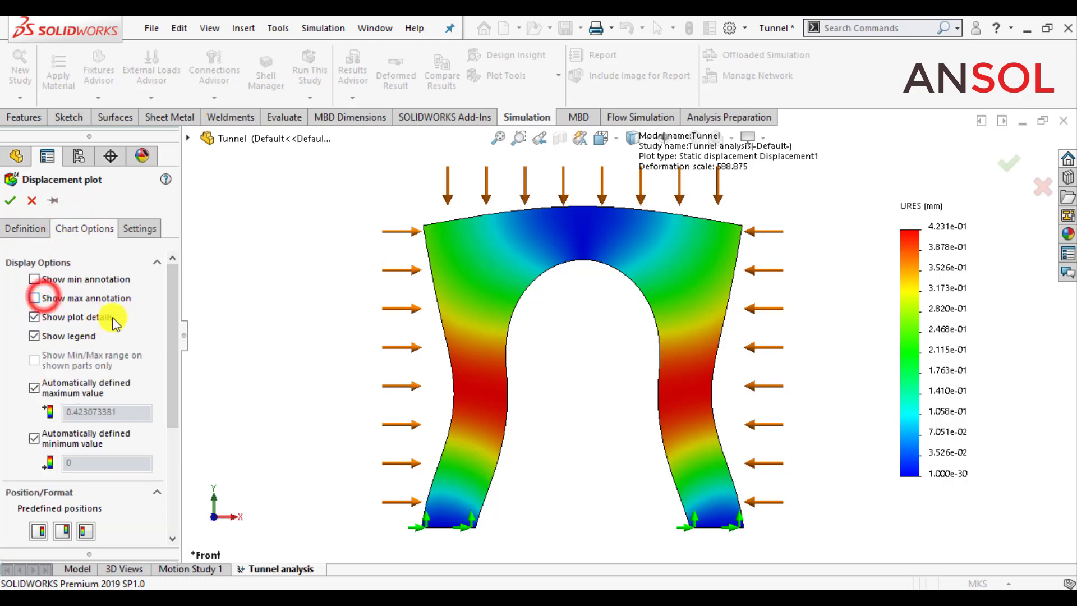
{"action": "left_click", "coordinate": [34, 298]}
{"action": "left_click_drag", "start_coordinate": [173, 348], "coordinate": [173, 430]}
{"action": "left_click", "coordinate": [87, 484]}
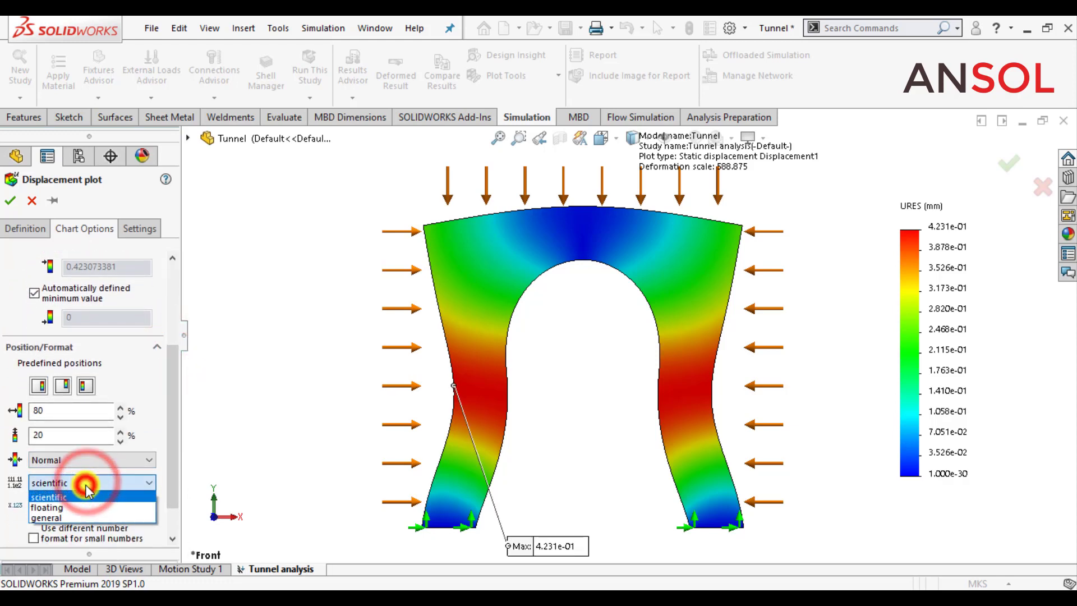
{"action": "left_click", "coordinate": [66, 505]}
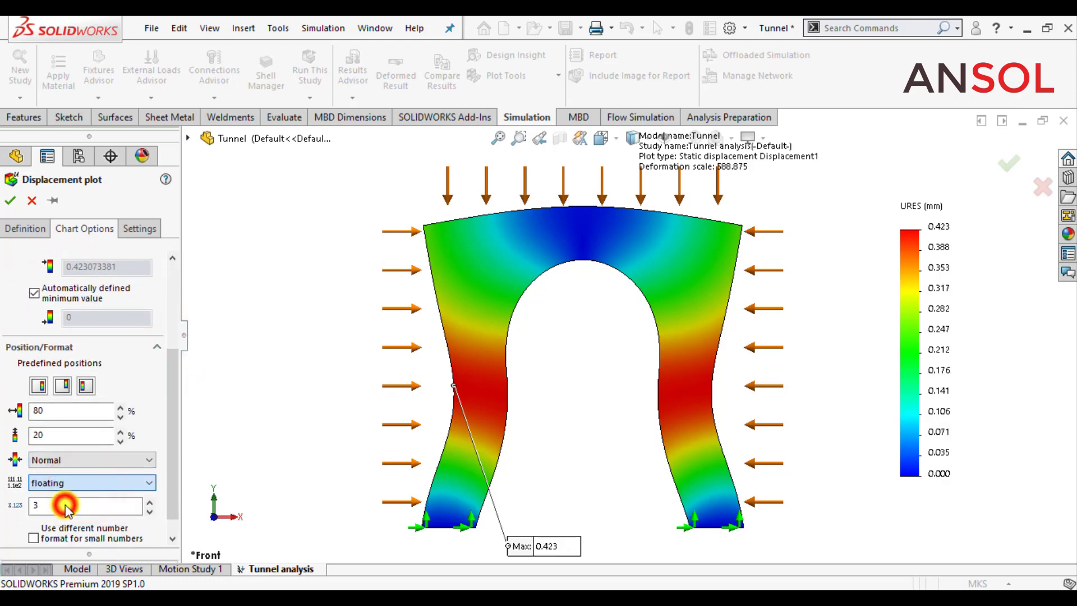
{"action": "left_click", "coordinate": [8, 200]}
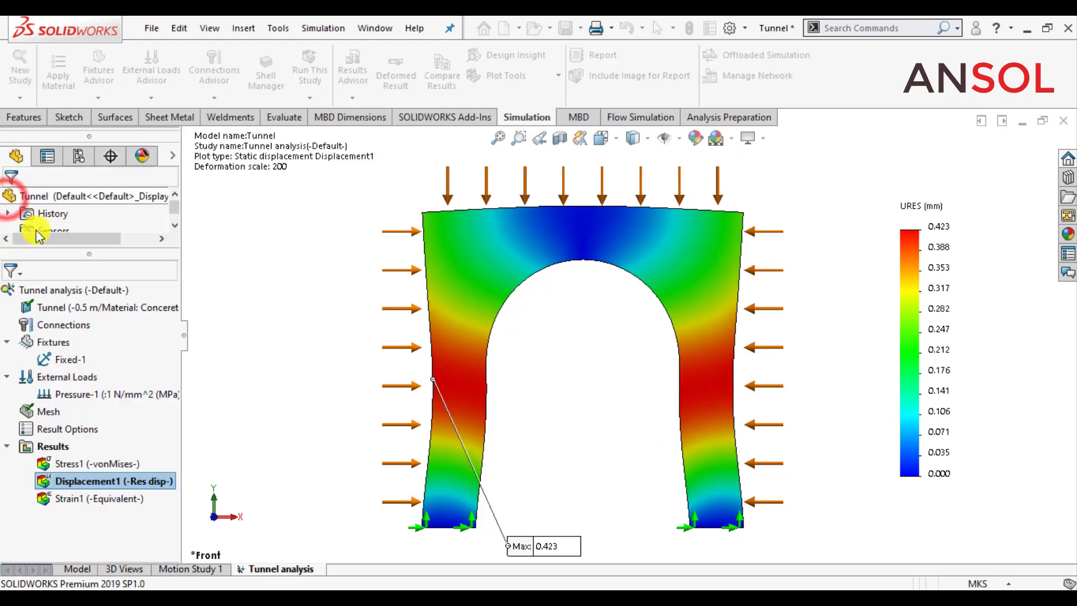
Step: Move the displacement plot's maximum annotation label outside the tunnel, beside the left leg's pressure arrows
{"action": "left_click", "coordinate": [272, 327]}
{"action": "scroll", "coordinate": [304, 343], "scroll_direction": "up", "scroll_amount": 1}
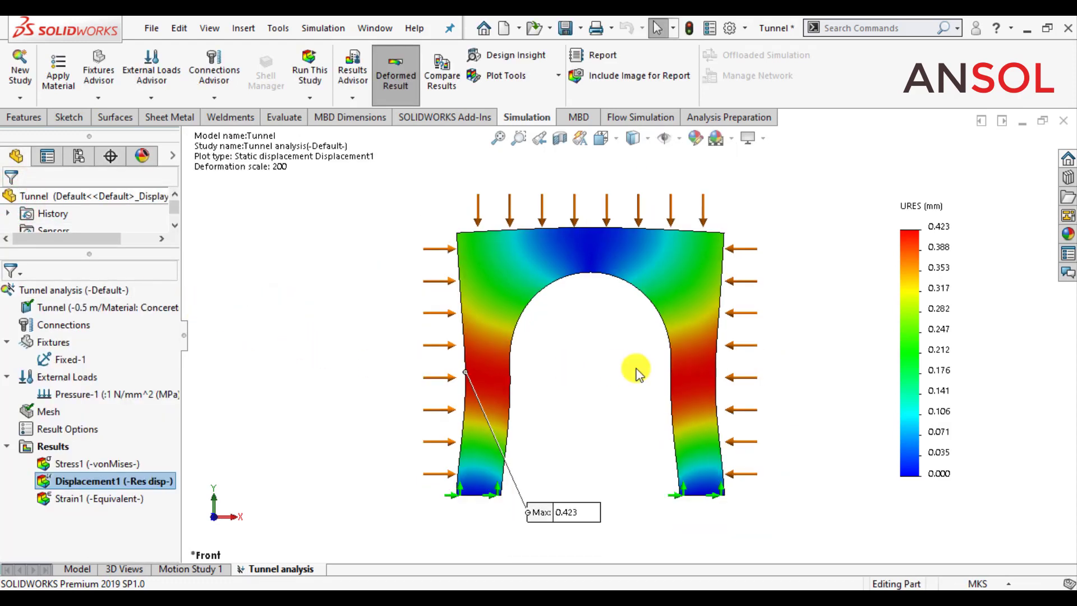
{"action": "scroll", "coordinate": [636, 369], "scroll_direction": "down", "scroll_amount": 1}
{"action": "mouse_move", "coordinate": [558, 545]}
{"action": "left_mouse_down"}
{"action": "mouse_move", "coordinate": [443, 446]}
{"action": "mouse_move", "coordinate": [350, 344]}
{"action": "left_mouse_up"}
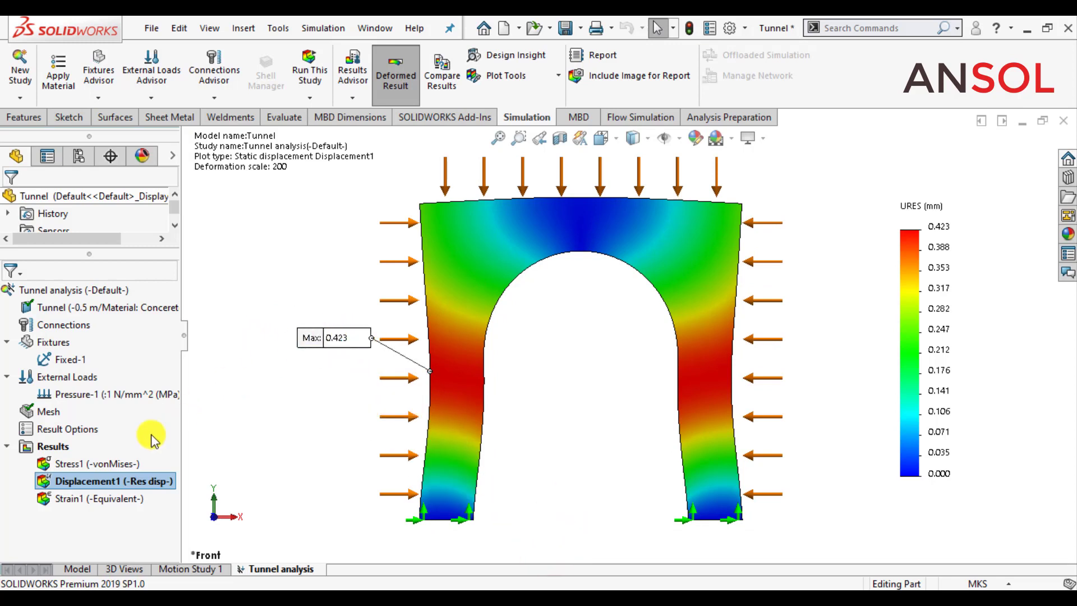
Step: Play and close the displacement plot's animation, and redisplay the von Mises stress plot
{"action": "right_click", "coordinate": [115, 490]}
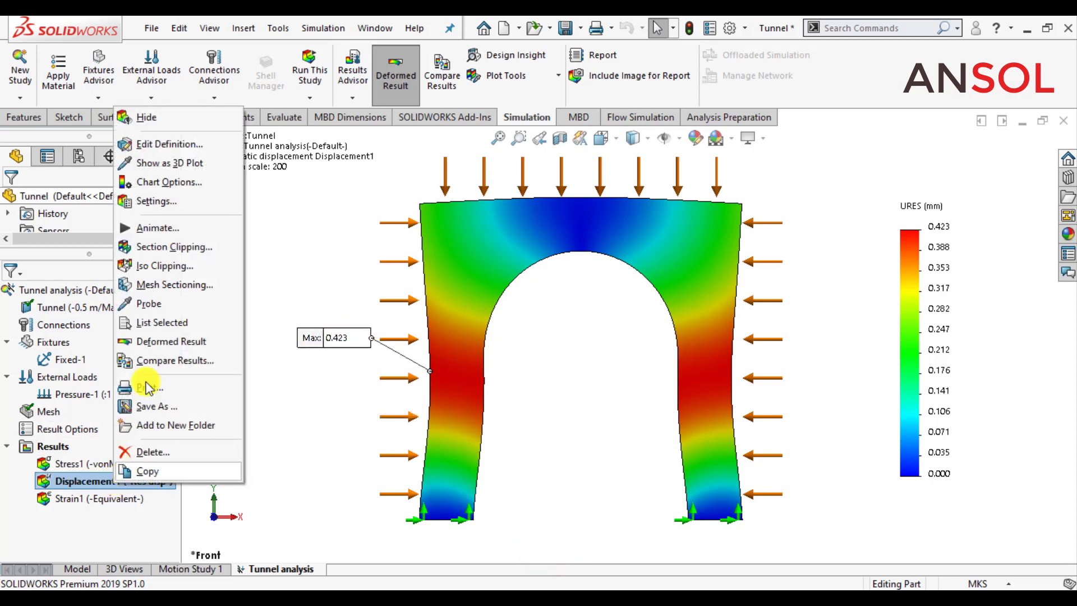
{"action": "left_click", "coordinate": [172, 228]}
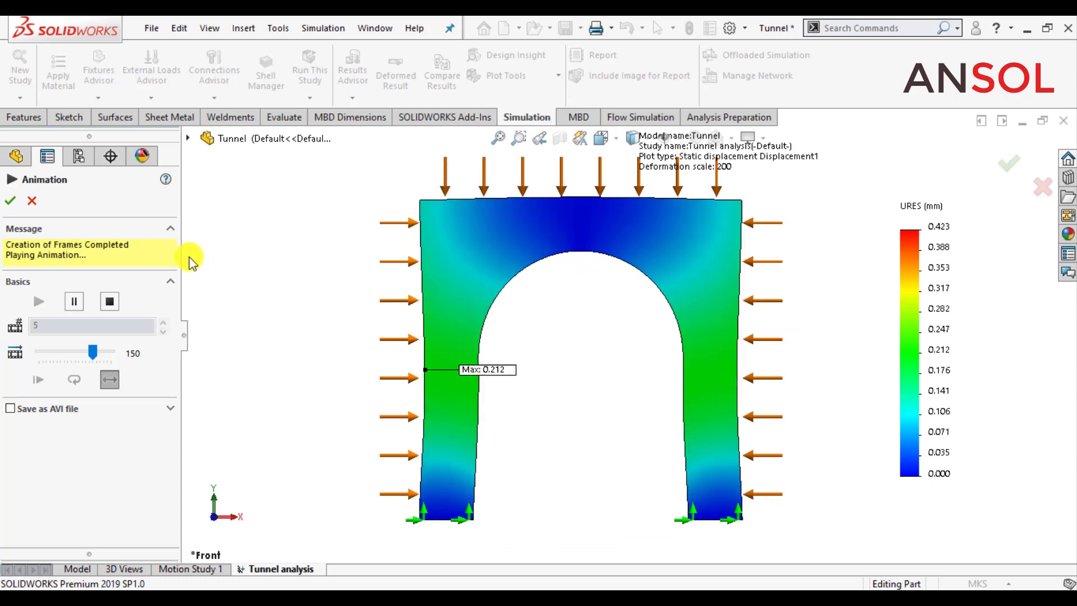
{"action": "left_click", "coordinate": [109, 303]}
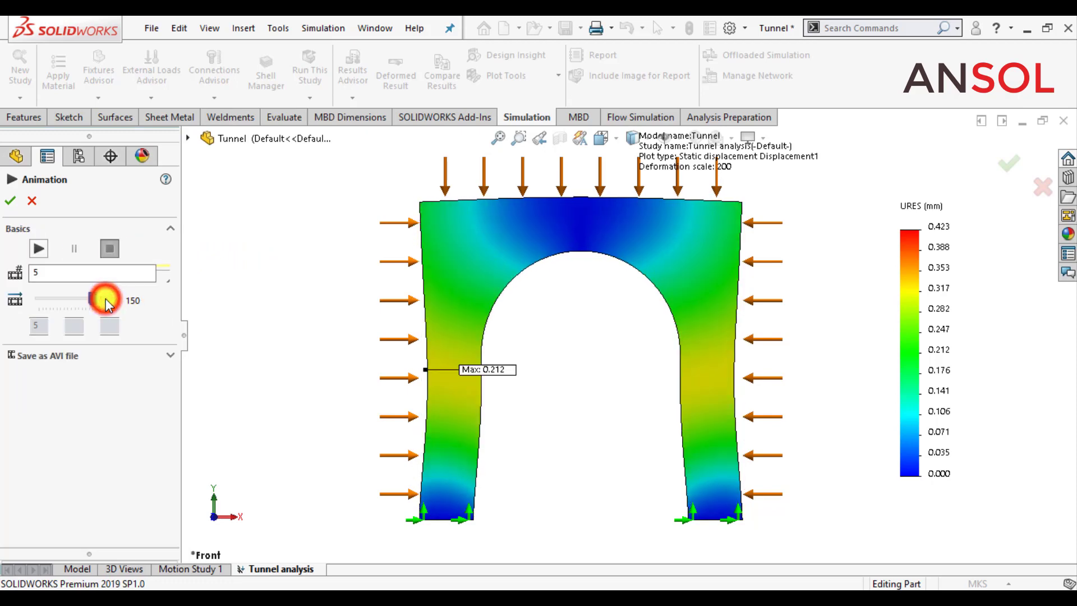
{"action": "left_click", "coordinate": [10, 200]}
{"action": "double_click", "coordinate": [96, 466]}
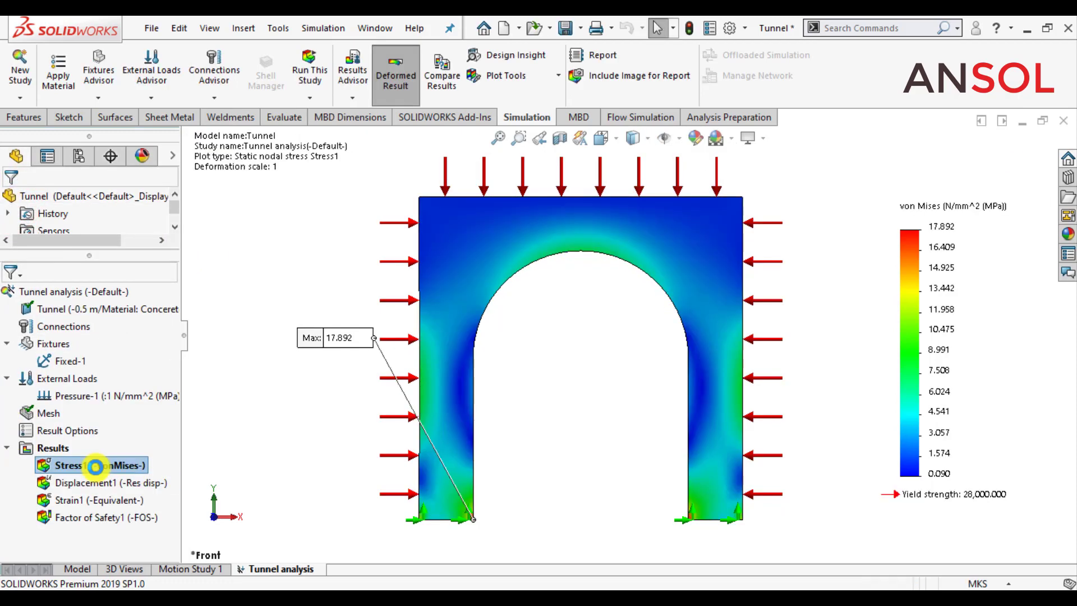